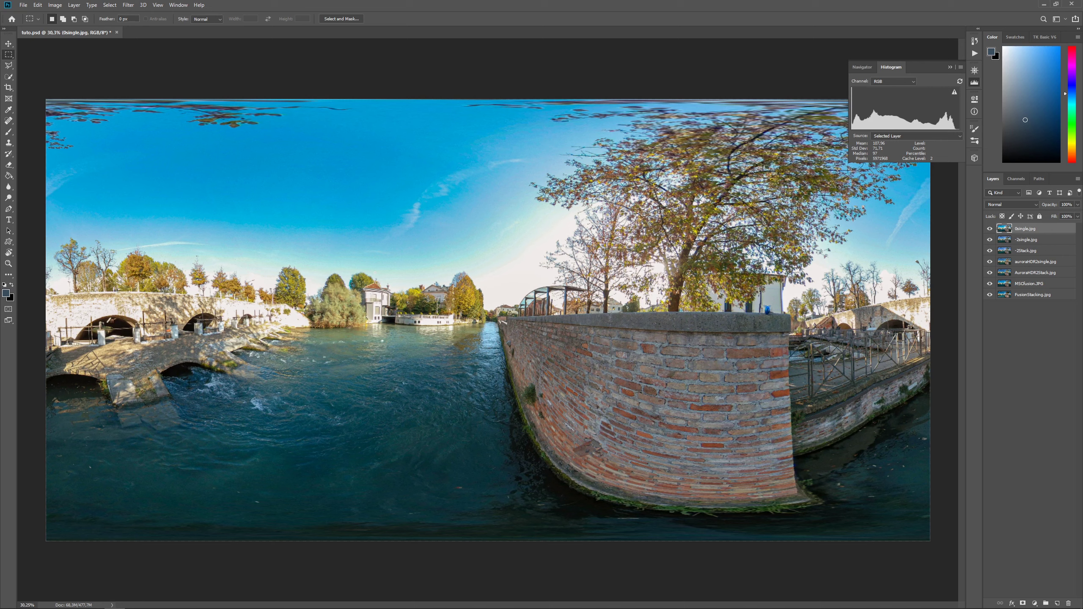
Step: Deselect all layers, then zoom in and pan to the trees, houses and stone bridge
{"action": "left_click", "coordinate": [1058, 422]}
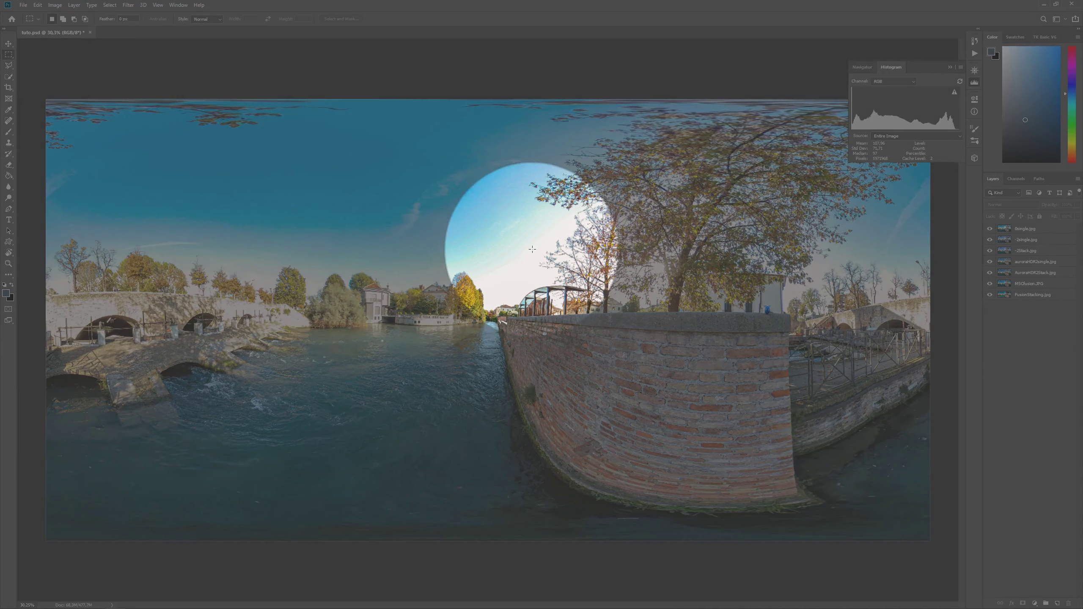
{"action": "scroll", "coordinate": [605, 247], "scroll_direction": "up", "scroll_amount": 5}
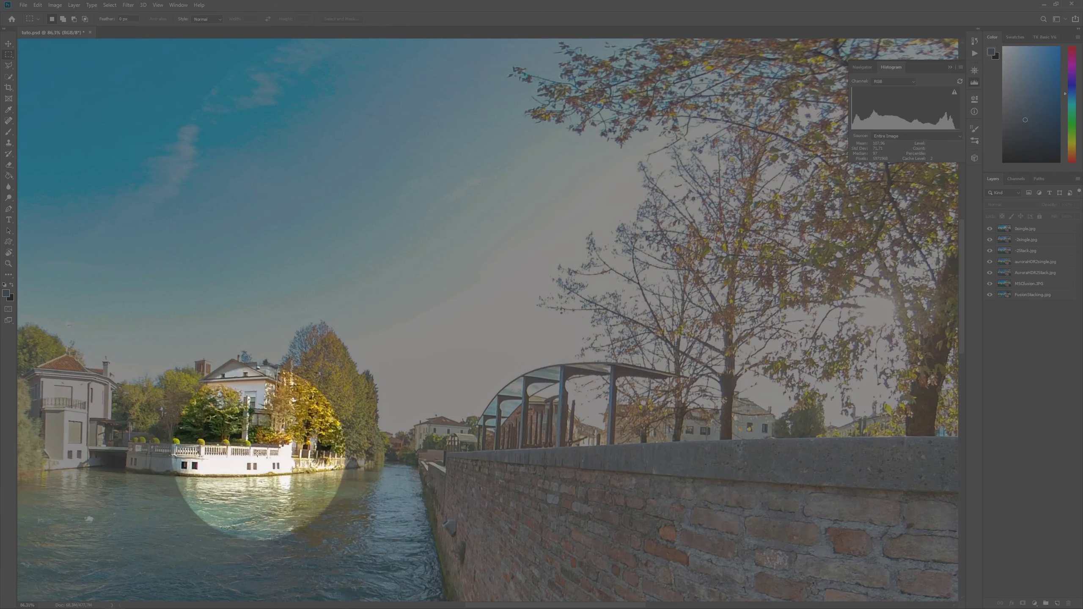
{"action": "left_click_drag", "start_coordinate": [98, 429], "coordinate": [846, 351]}
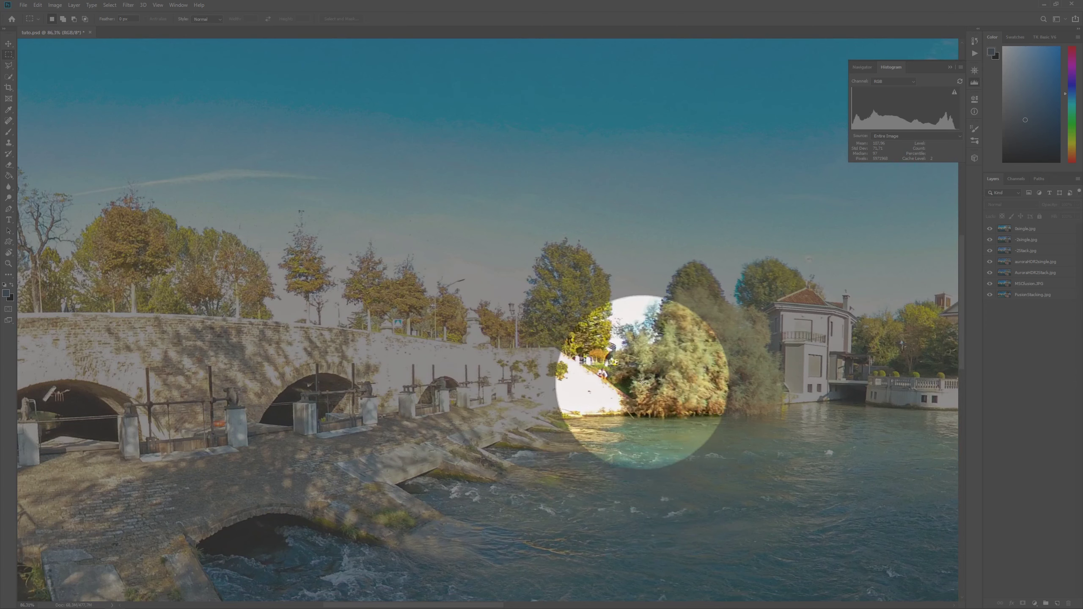
Step: Zoom into the rushing water under the stone bridge, then zoom back out to the full panorama
{"action": "scroll", "coordinate": [643, 383], "scroll_direction": "down", "scroll_amount": 5}
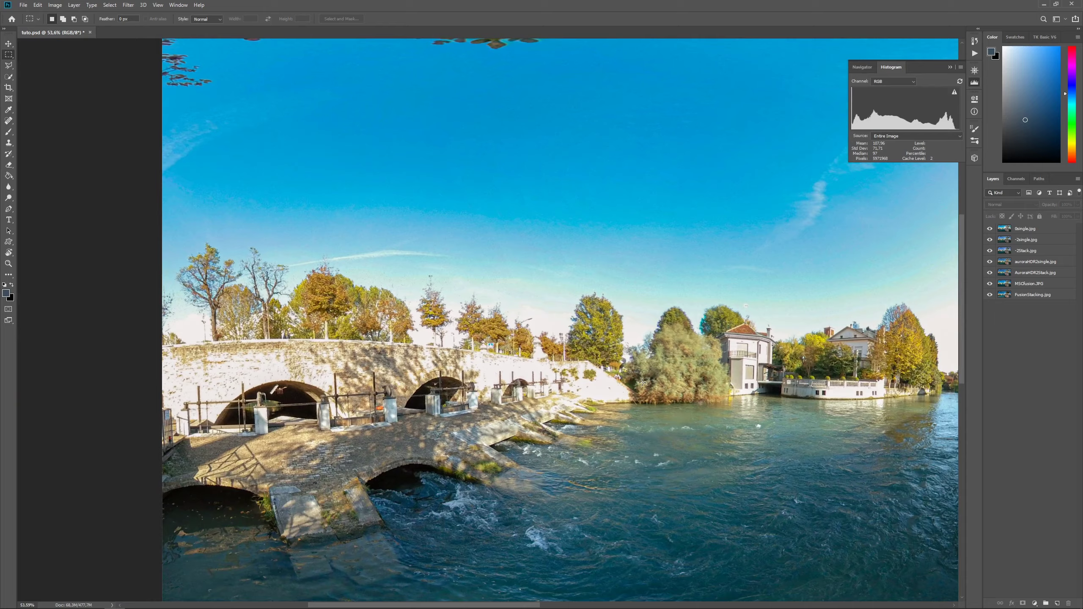
{"action": "scroll", "coordinate": [573, 435], "scroll_direction": "down", "scroll_amount": 2}
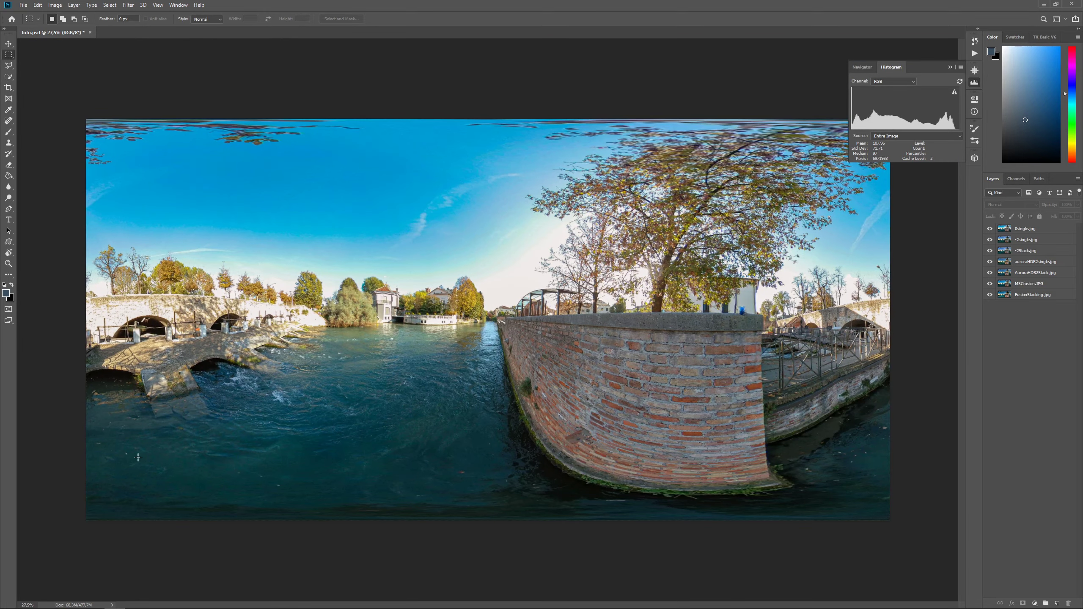
{"action": "scroll", "coordinate": [137, 458], "scroll_direction": "up", "scroll_amount": 7}
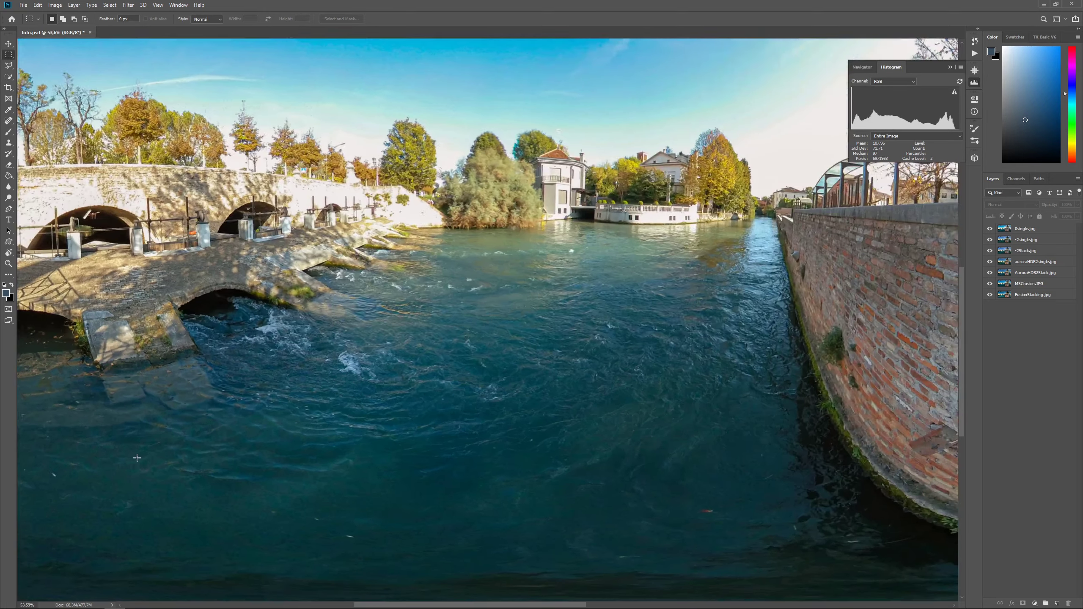
{"action": "scroll", "coordinate": [137, 458], "scroll_direction": "up", "scroll_amount": 2}
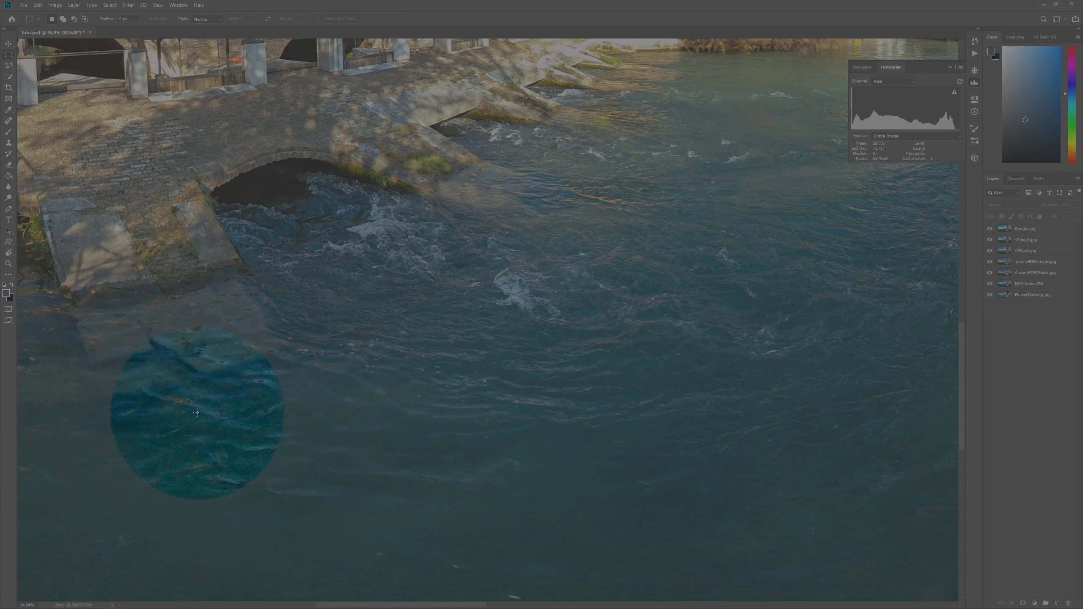
{"action": "scroll", "coordinate": [484, 390], "scroll_direction": "down", "scroll_amount": 6}
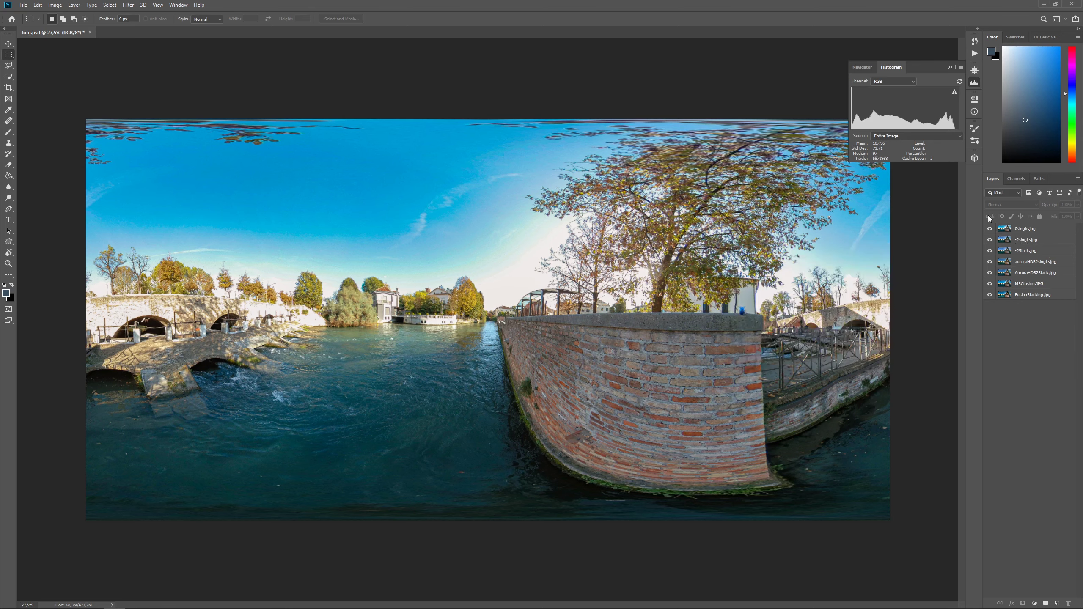
Step: Hide 0single.jpg to show the darker -2single.jpg panorama, and zoom into its sky and water
{"action": "left_click", "coordinate": [989, 229]}
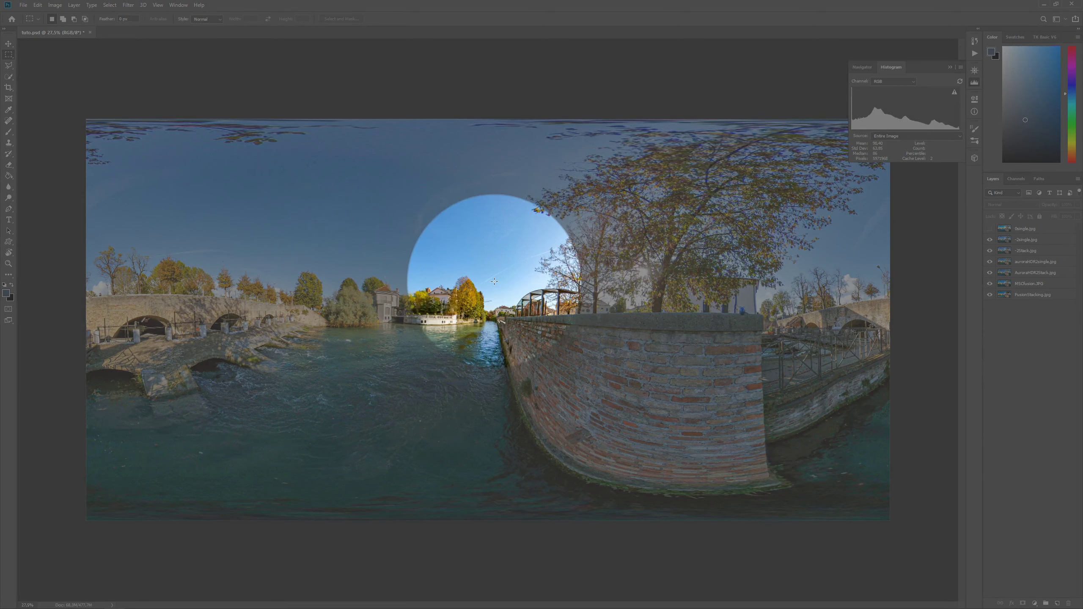
{"action": "scroll", "coordinate": [497, 282], "scroll_direction": "up", "scroll_amount": 5}
{"action": "scroll", "coordinate": [497, 280], "scroll_direction": "up", "scroll_amount": 2}
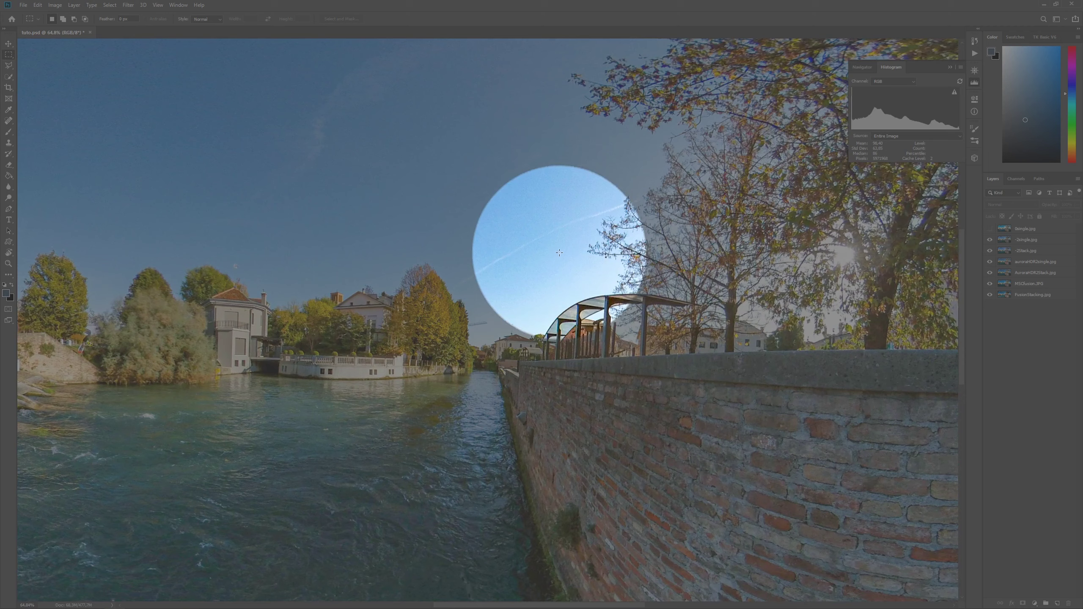
{"action": "scroll", "coordinate": [278, 149], "scroll_direction": "up", "scroll_amount": 3}
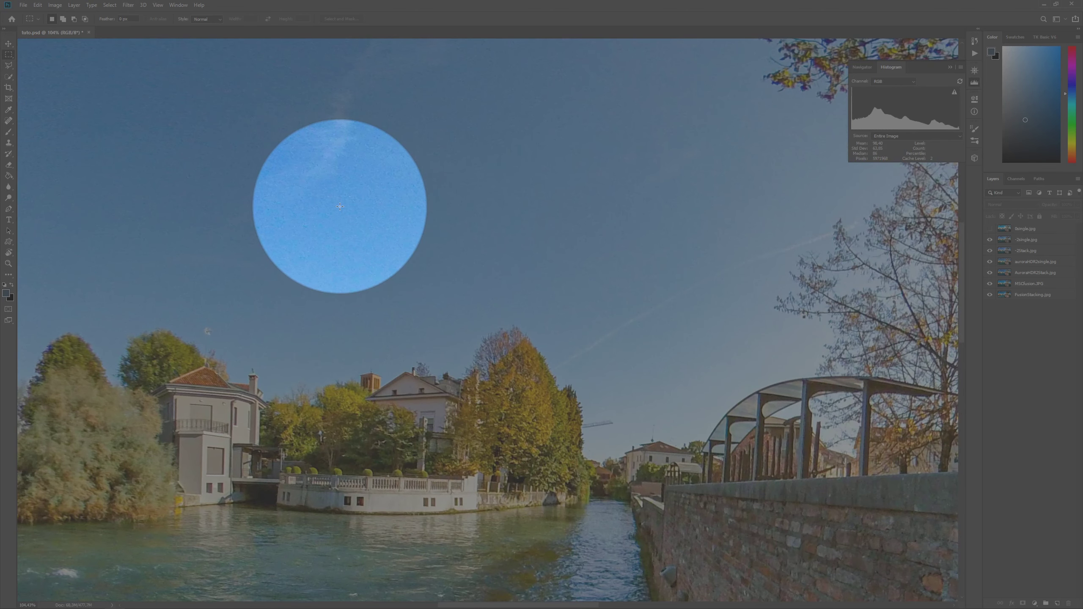
{"action": "scroll", "coordinate": [330, 240], "scroll_direction": "down", "scroll_amount": 3}
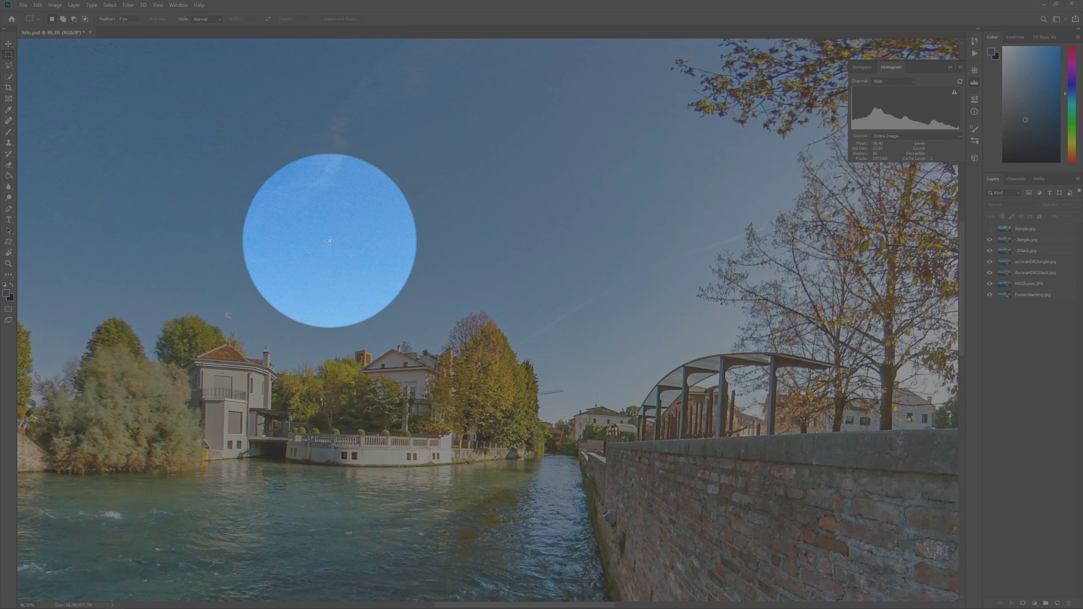
{"action": "scroll", "coordinate": [330, 240], "scroll_direction": "down", "scroll_amount": 5}
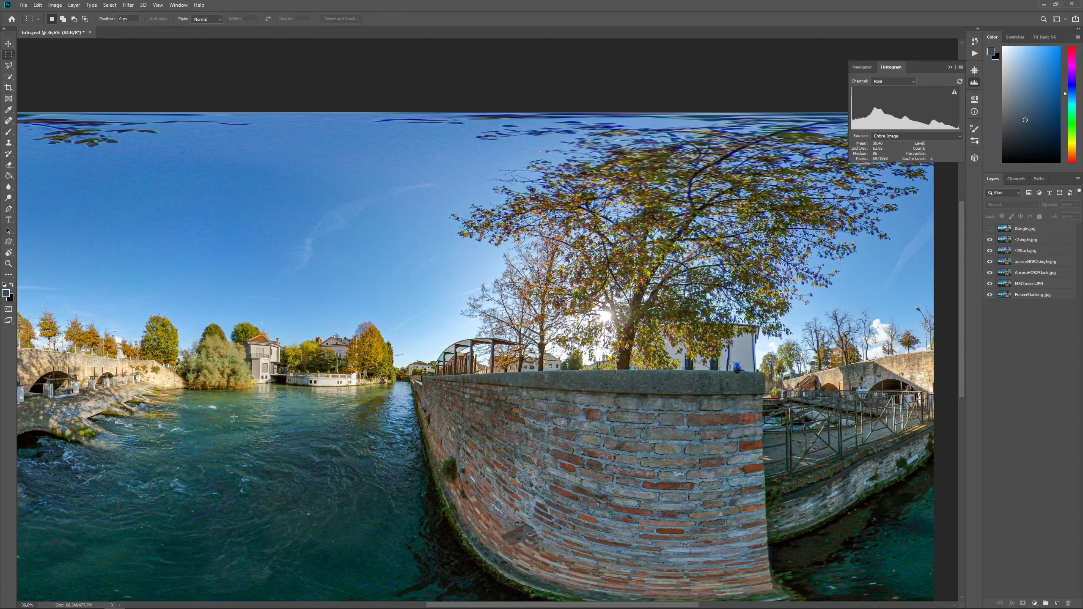
{"action": "scroll", "coordinate": [106, 475], "scroll_direction": "up", "scroll_amount": 2}
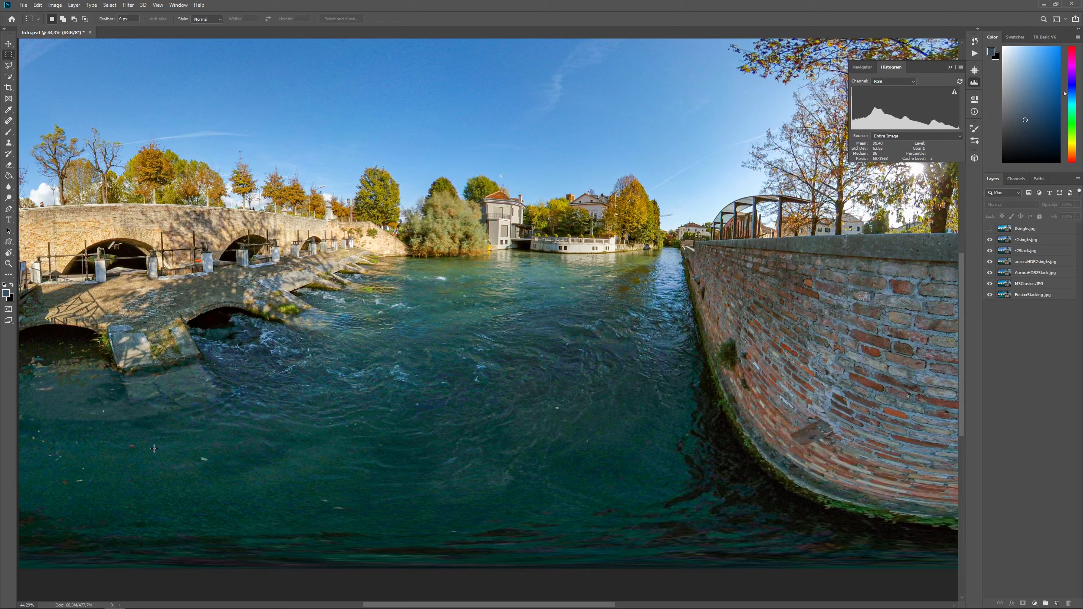
{"action": "scroll", "coordinate": [154, 449], "scroll_direction": "up", "scroll_amount": 5}
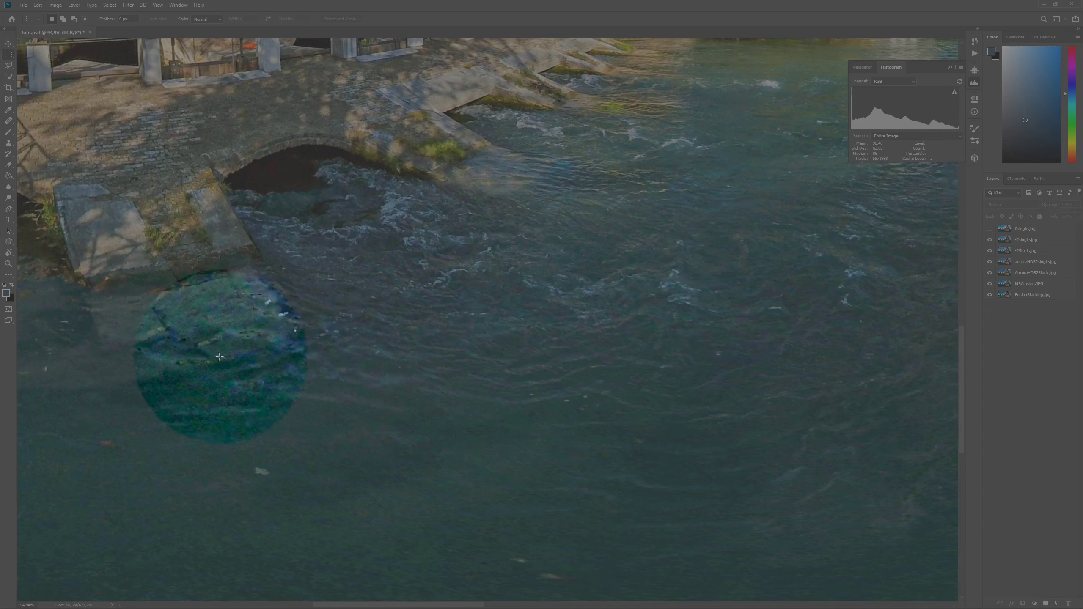
{"action": "scroll", "coordinate": [619, 322], "scroll_direction": "down", "scroll_amount": 4}
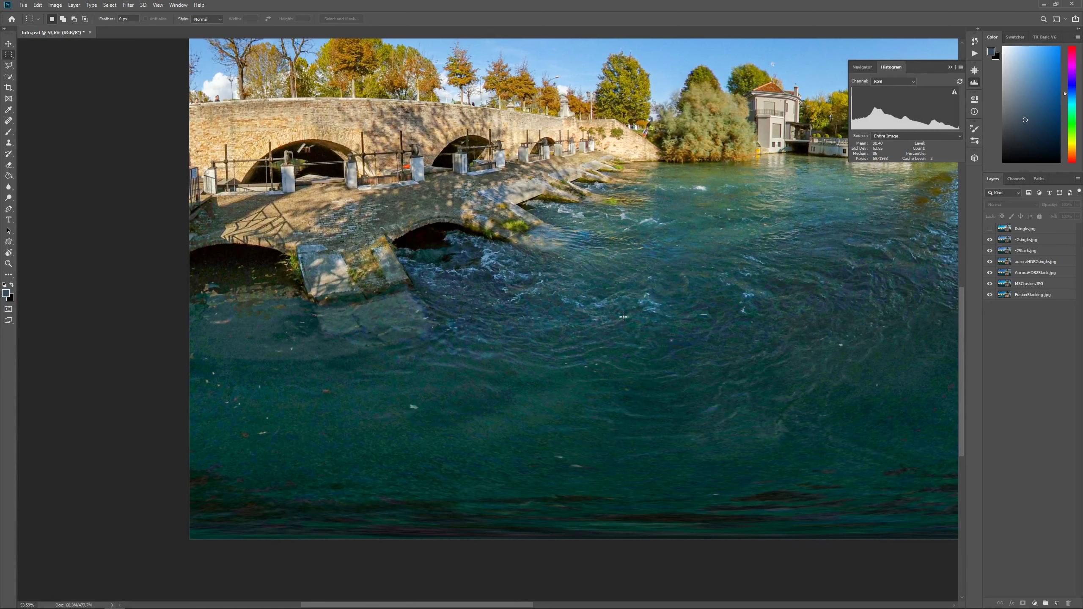
{"action": "scroll", "coordinate": [624, 316], "scroll_direction": "down", "scroll_amount": 5}
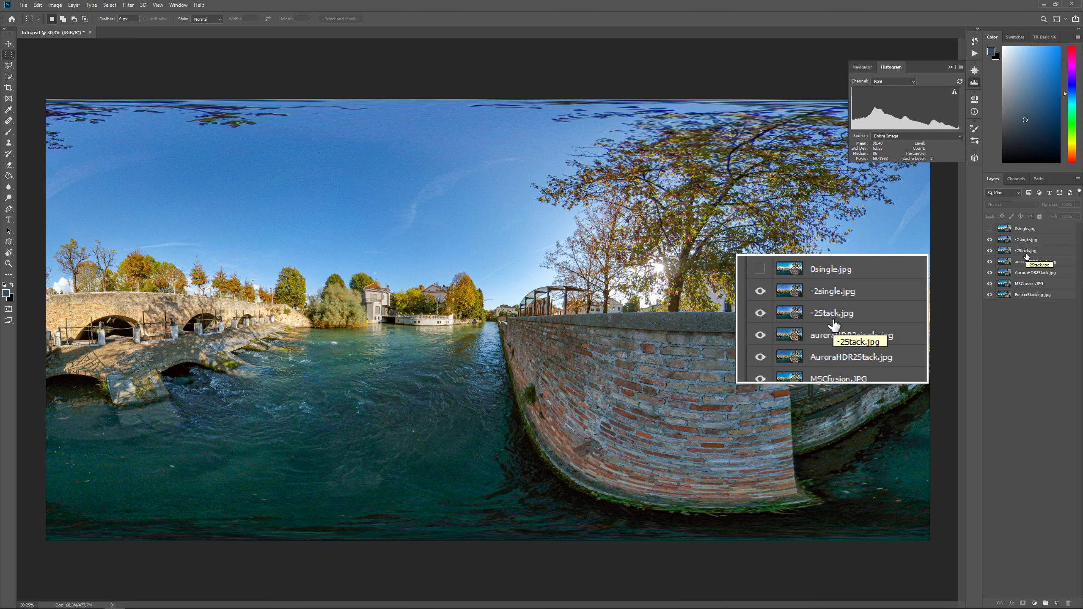
Step: Toggle -2single.jpg off, on and off while zoomed into the sky to compare noise with -2Stack.jpg
{"action": "left_click", "coordinate": [990, 241]}
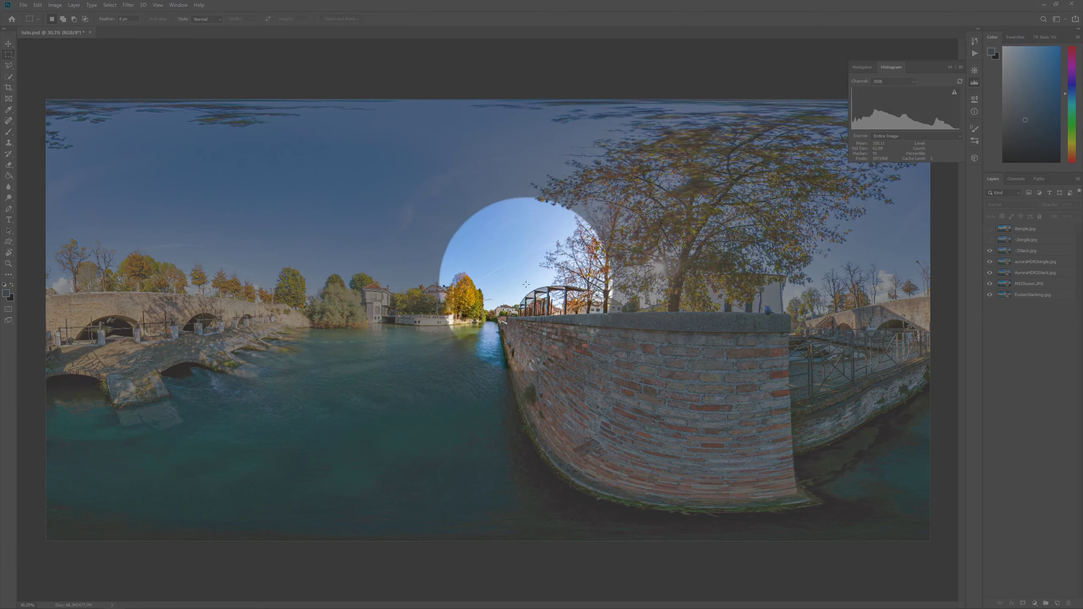
{"action": "scroll", "coordinate": [526, 284], "scroll_direction": "up", "scroll_amount": 10}
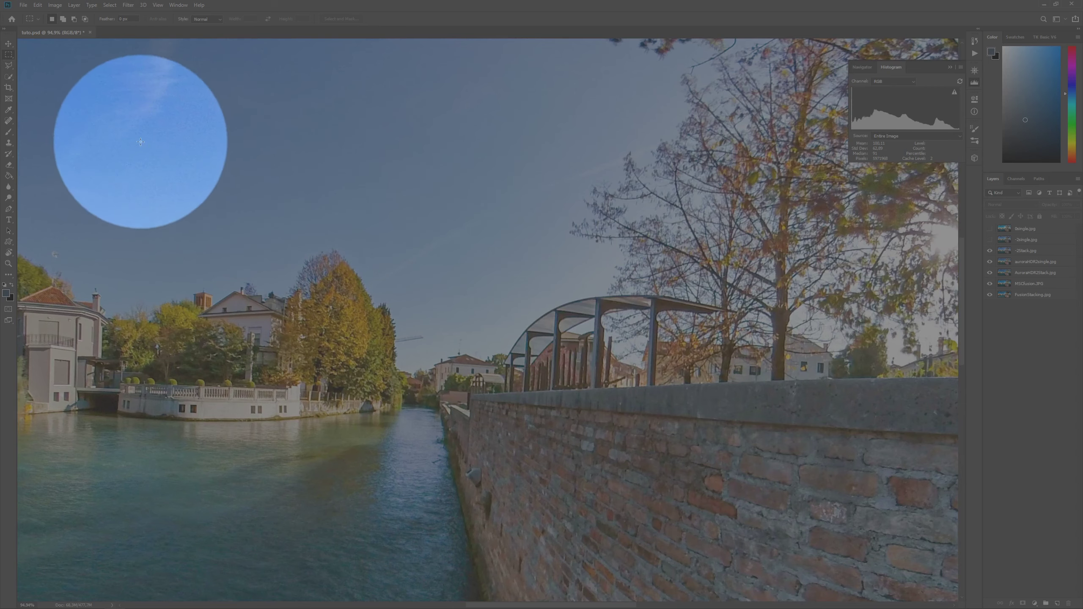
{"action": "scroll", "coordinate": [279, 123], "scroll_direction": "up", "scroll_amount": 3}
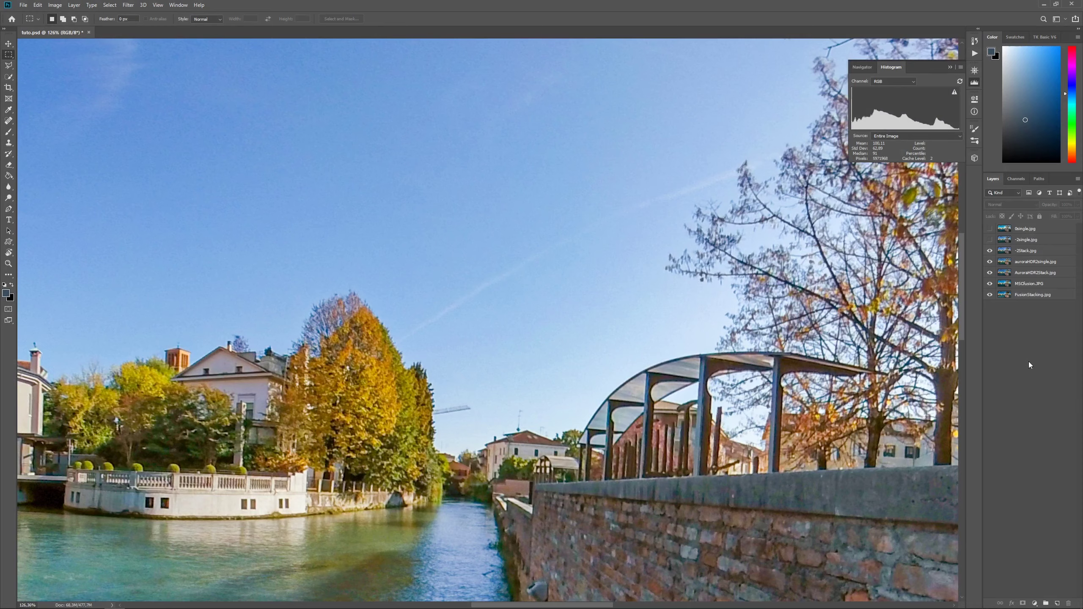
{"action": "left_click", "coordinate": [990, 240]}
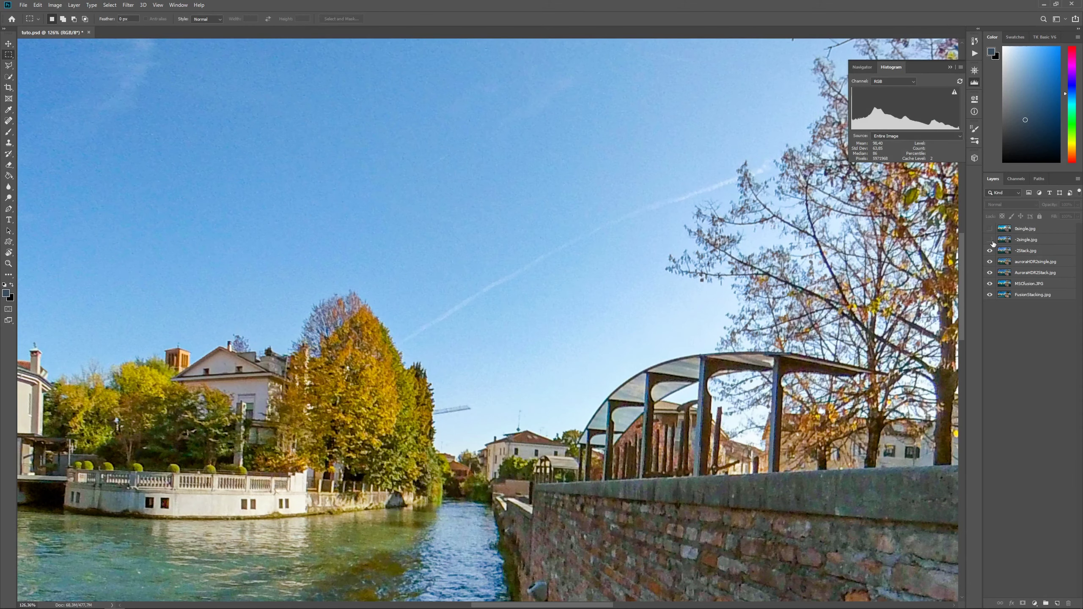
{"action": "left_click", "coordinate": [990, 239]}
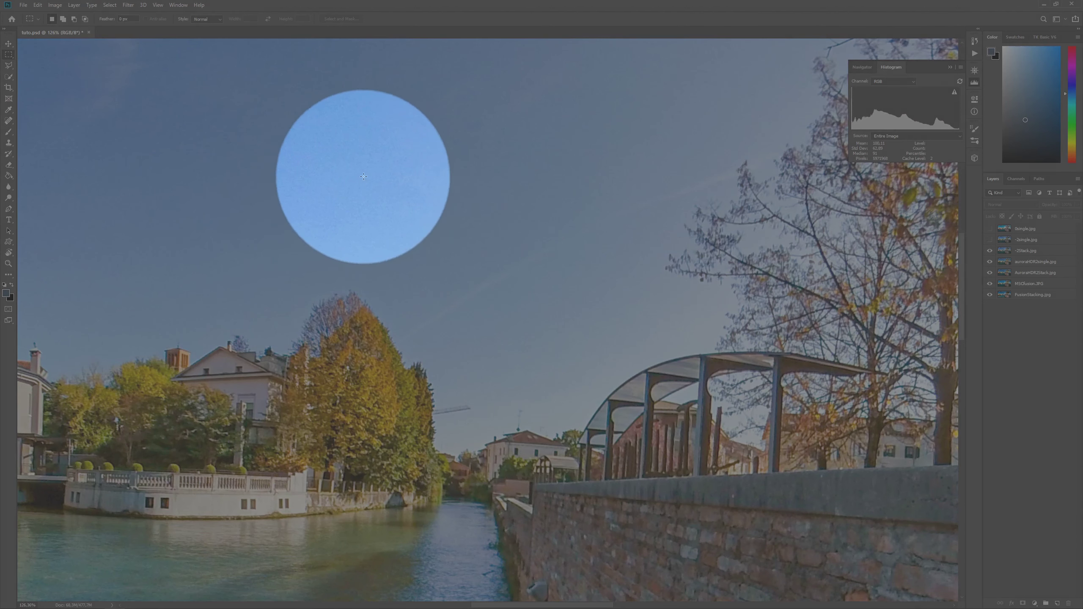
{"action": "scroll", "coordinate": [254, 184], "scroll_direction": "down", "scroll_amount": 5}
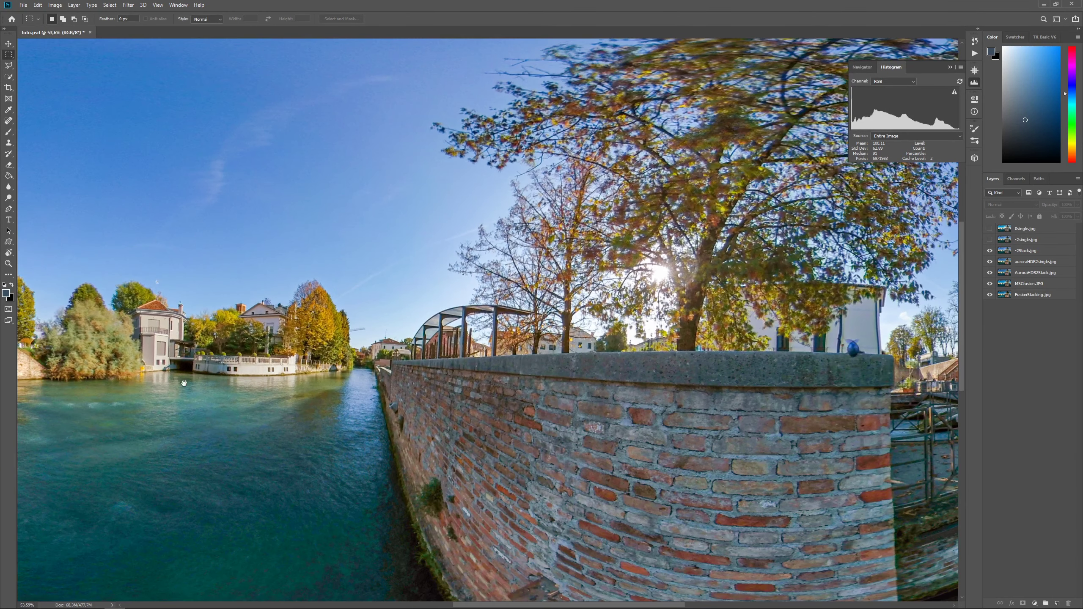
Step: Zoom to the stone bridge and toggle -2single.jpg to compare its water detail with -2Stack.jpg
{"action": "scroll", "coordinate": [184, 383], "scroll_direction": "up", "scroll_amount": 2}
{"action": "left_click_drag", "start_coordinate": [184, 383], "coordinate": [755, 338]}
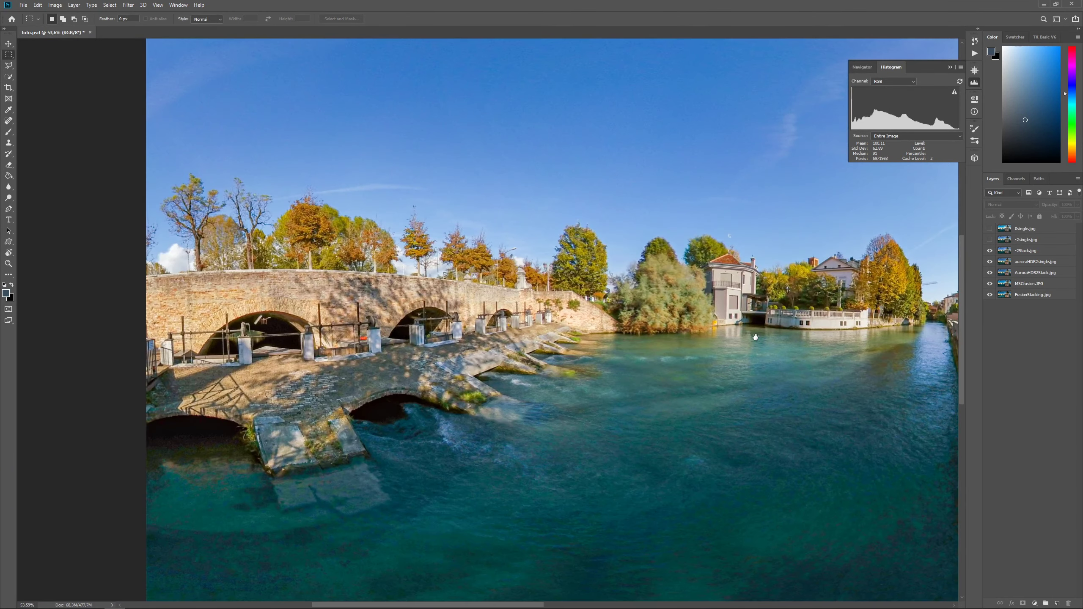
{"action": "scroll", "coordinate": [430, 441], "scroll_direction": "up", "scroll_amount": 3}
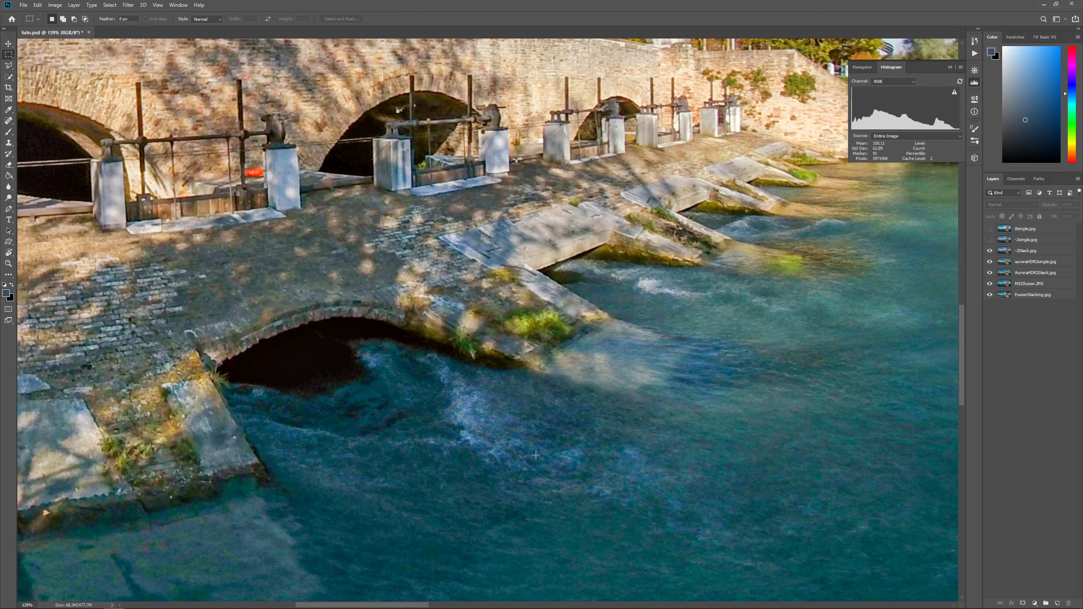
{"action": "left_click", "coordinate": [990, 240]}
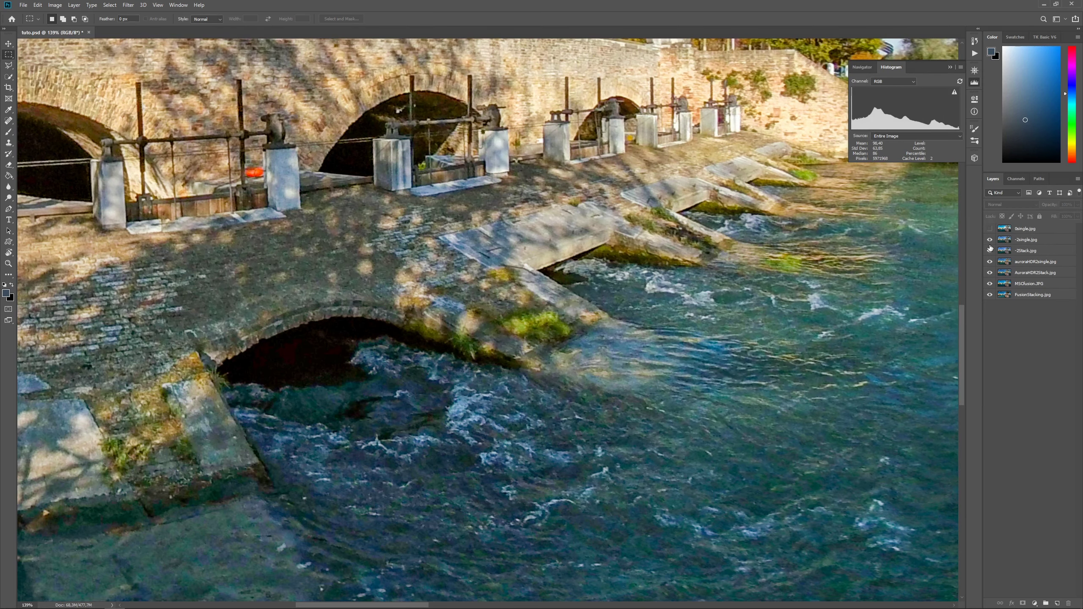
{"action": "left_click", "coordinate": [991, 241]}
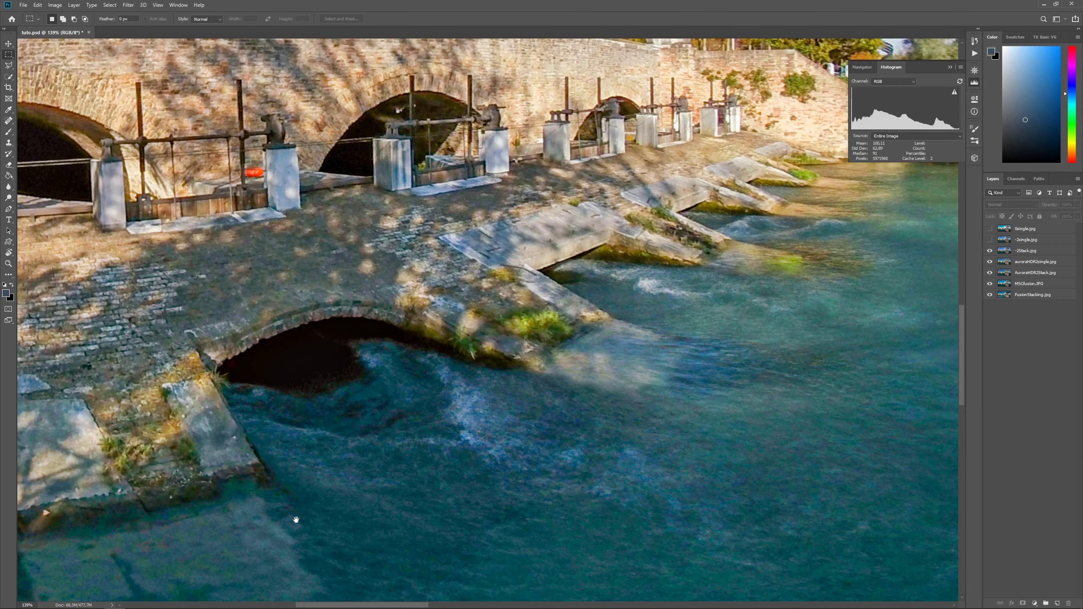
Step: Pan to the submerged stones below the bridge, compare again, and leave -2single.jpg hidden
{"action": "left_click_drag", "start_coordinate": [290, 514], "coordinate": [673, 172]}
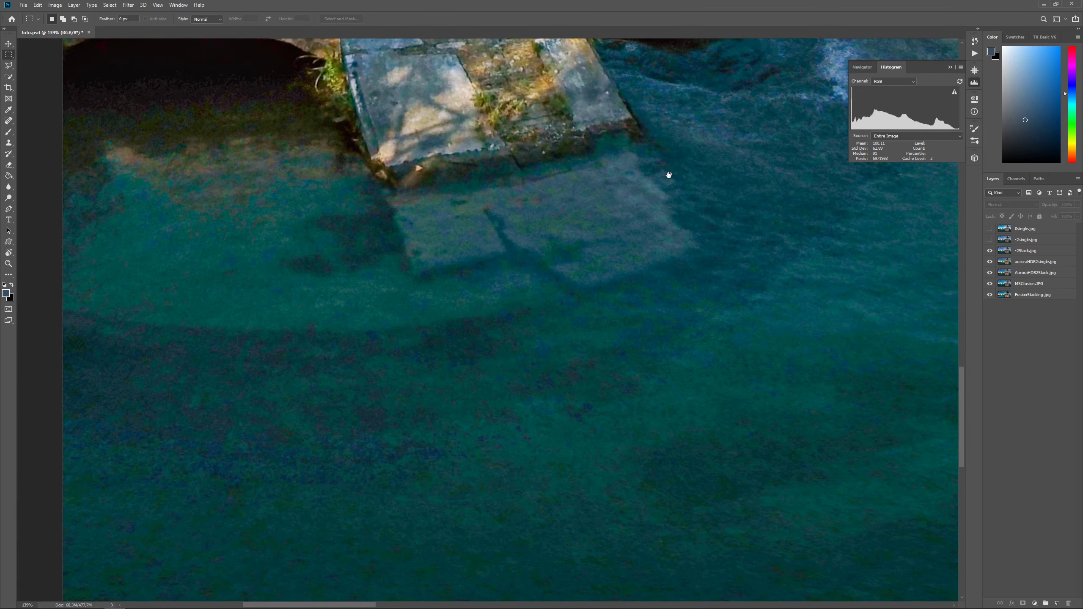
{"action": "left_click", "coordinate": [990, 241]}
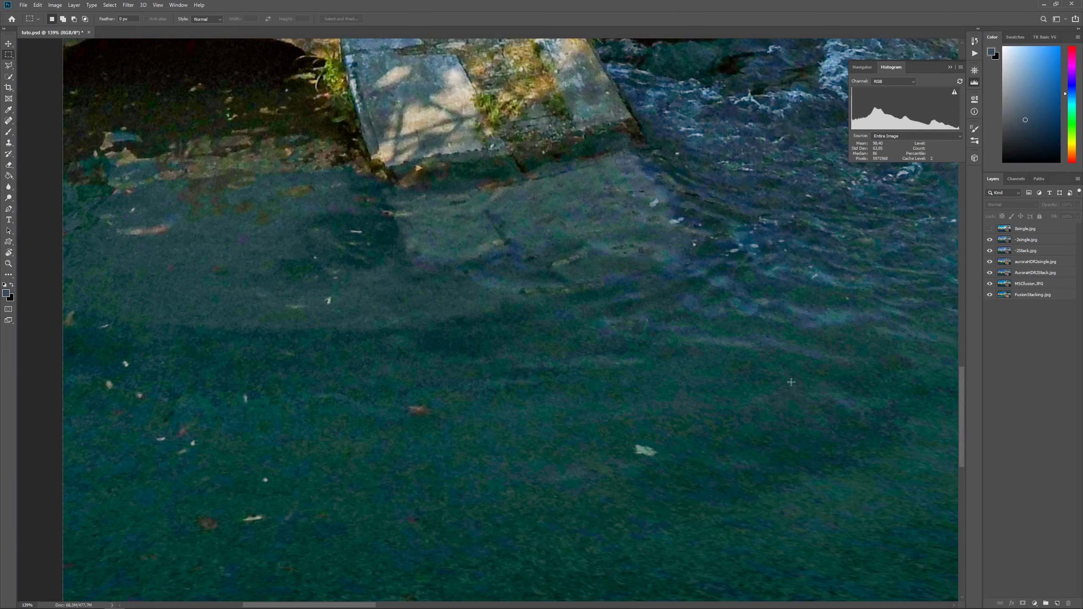
{"action": "left_click", "coordinate": [990, 239]}
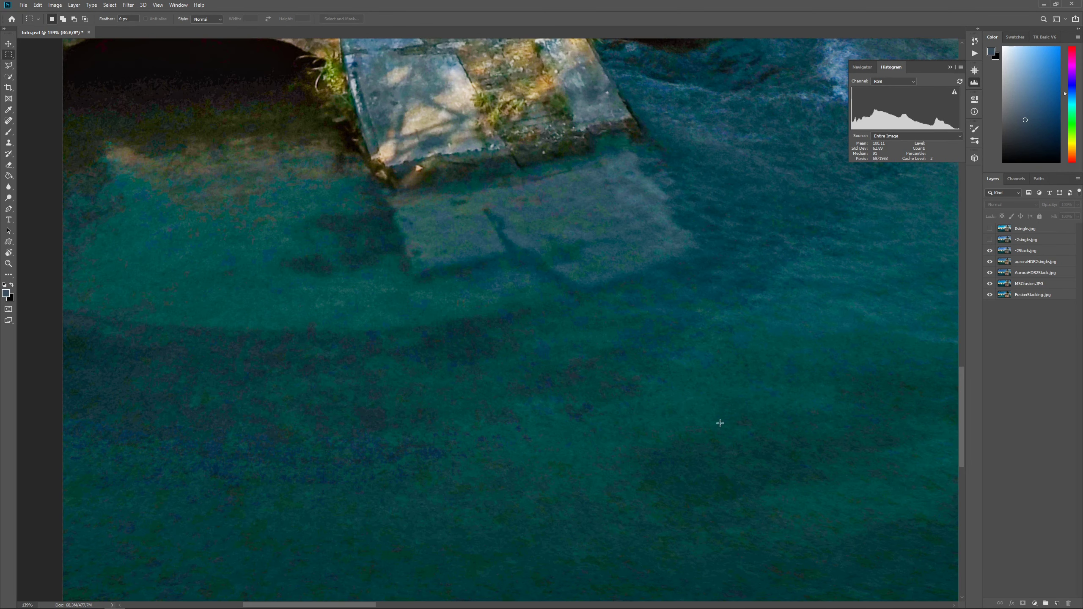
{"action": "key", "text": "ctrl"}
{"action": "key", "text": "ctrl"}
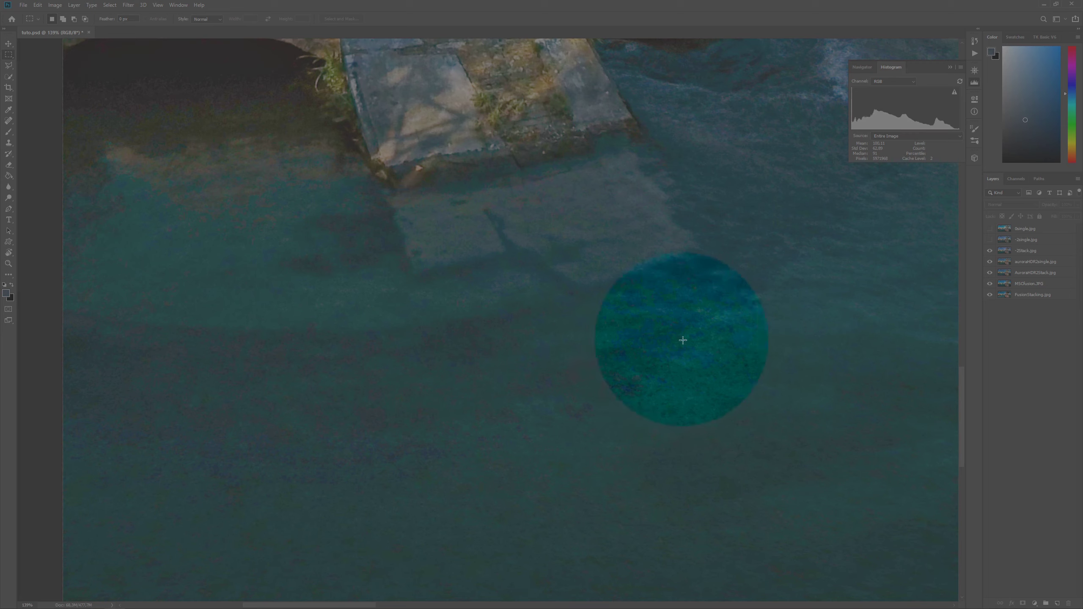
{"action": "key", "text": "ctrl"}
{"action": "key", "text": "ctrl"}
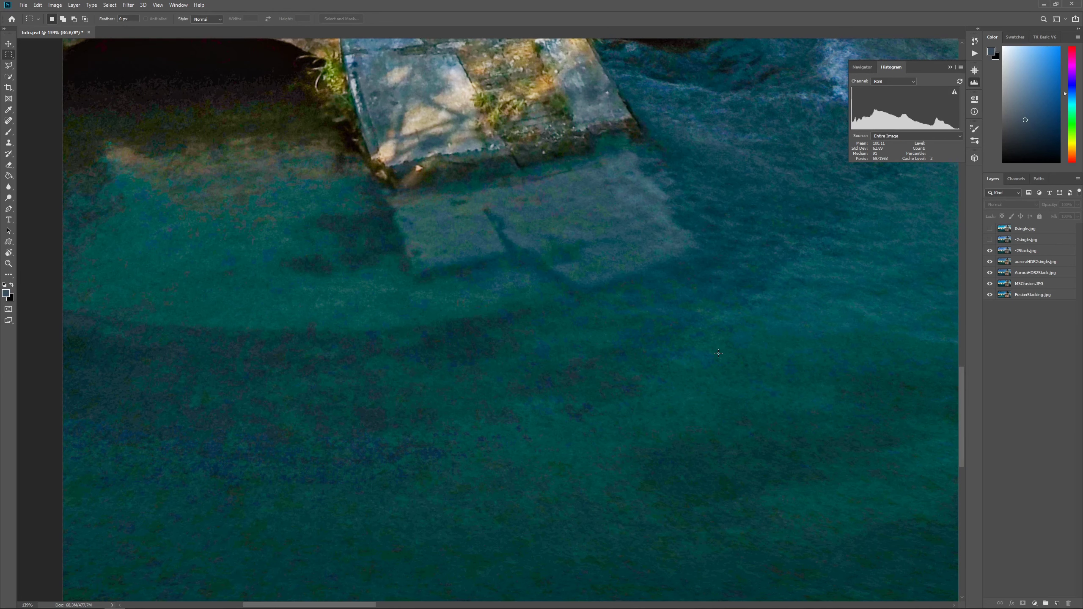
{"action": "key", "text": "ctrl"}
{"action": "key", "text": "ctrl"}
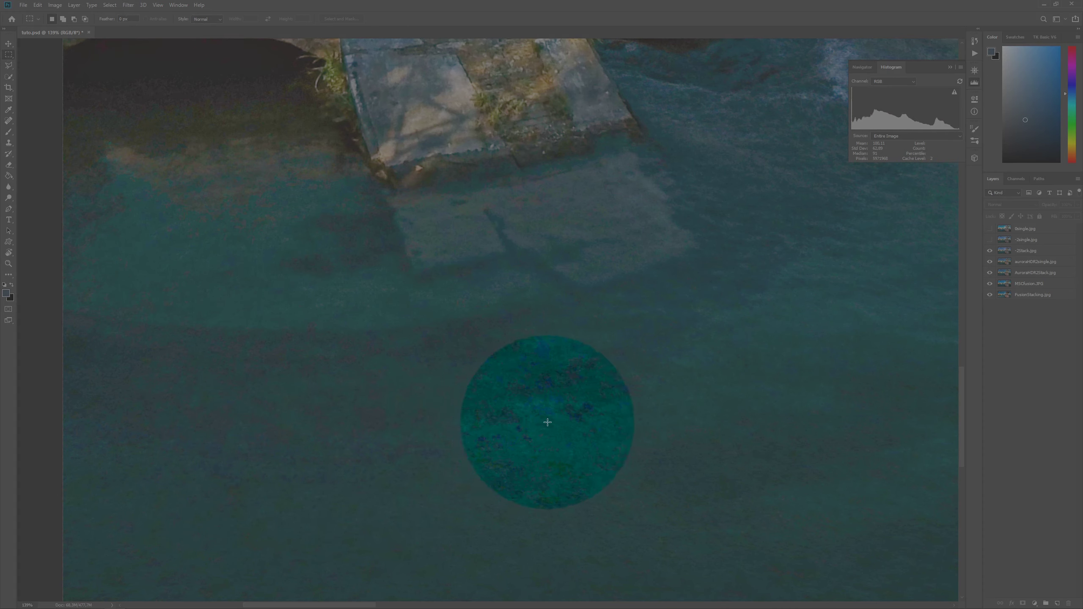
{"action": "key", "text": "ctrl"}
{"action": "key", "text": "ctrl"}
{"action": "scroll", "coordinate": [832, 335], "scroll_direction": "down", "scroll_amount": 5}
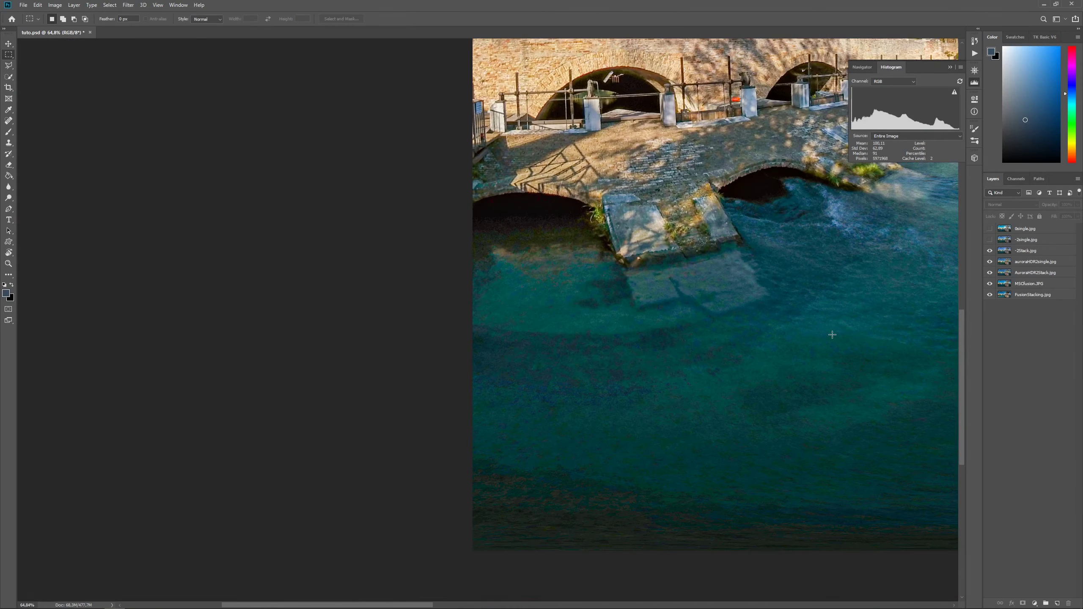
{"action": "scroll", "coordinate": [832, 335], "scroll_direction": "down", "scroll_amount": 5}
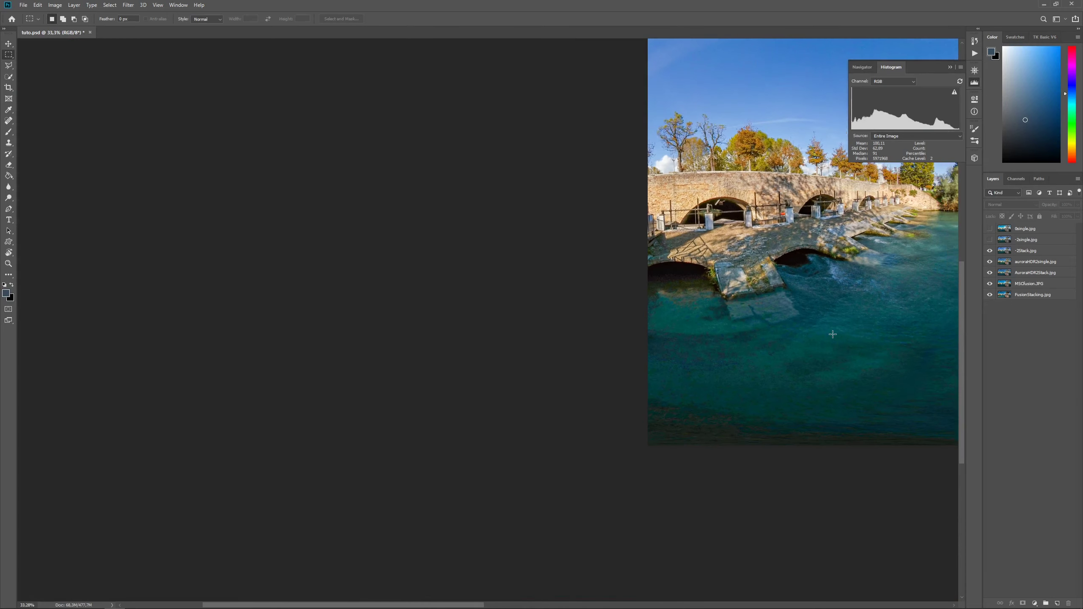
{"action": "scroll", "coordinate": [832, 334], "scroll_direction": "down", "scroll_amount": 1}
{"action": "scroll", "coordinate": [183, 320], "scroll_direction": "up", "scroll_amount": 10}
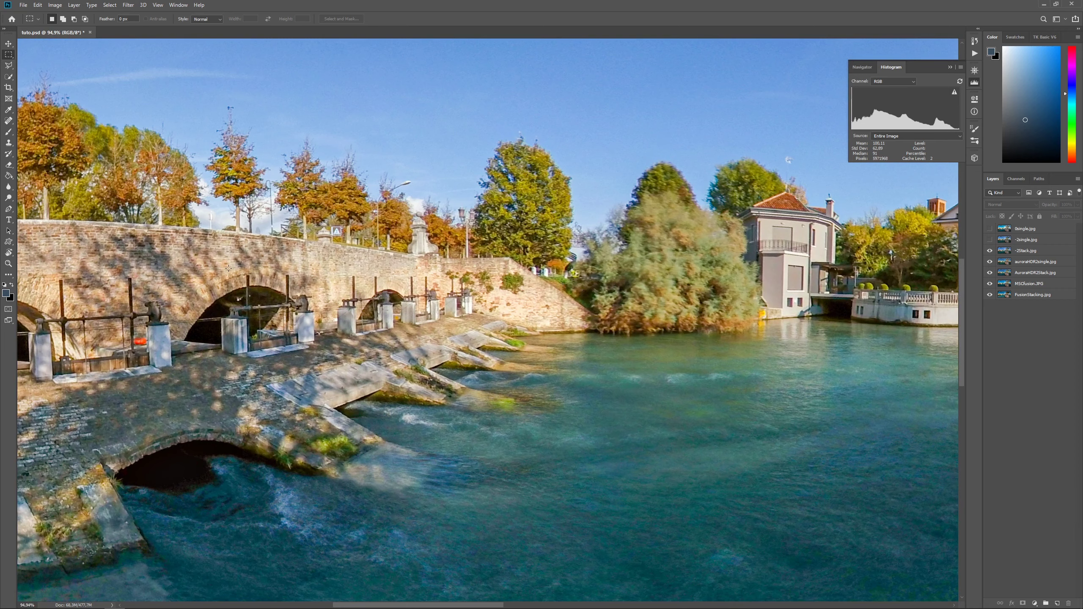
{"action": "left_click_drag", "start_coordinate": [264, 251], "coordinate": [594, 327]}
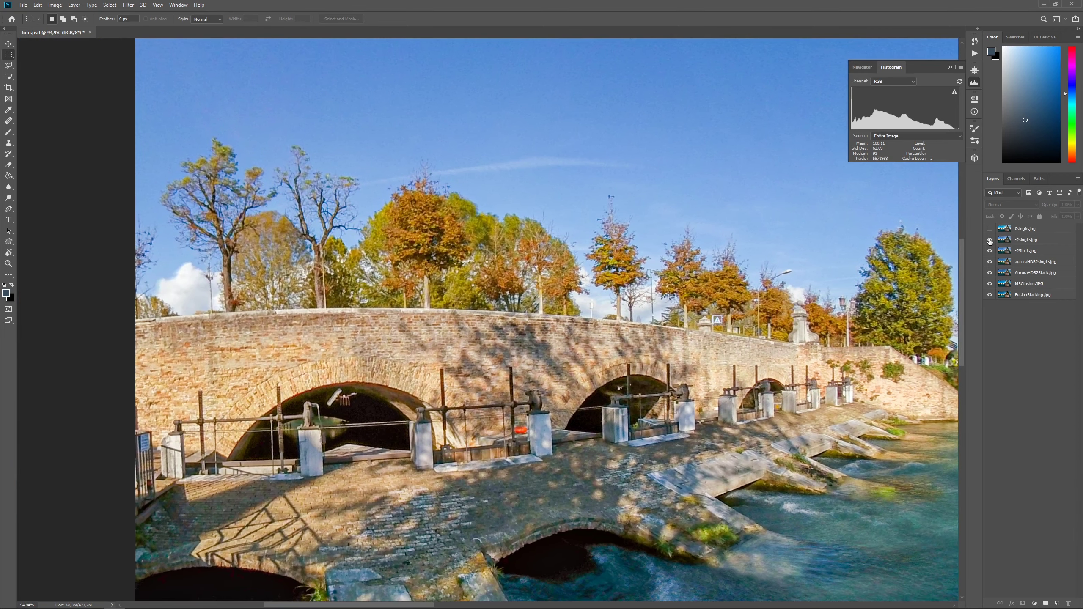
{"action": "left_click", "coordinate": [990, 240]}
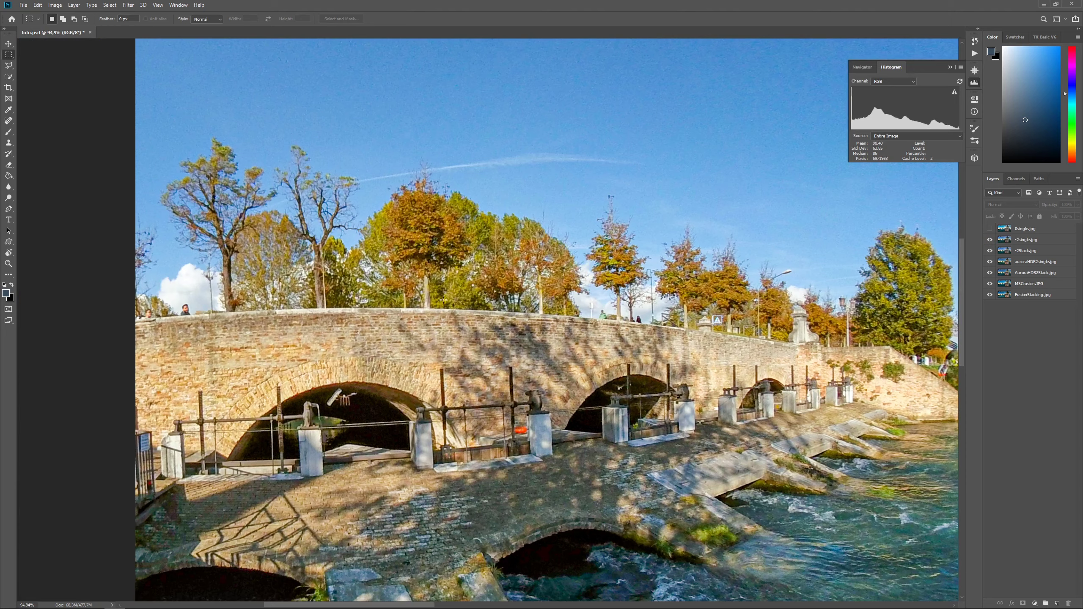
{"action": "scroll", "coordinate": [196, 303], "scroll_direction": "up", "scroll_amount": 5}
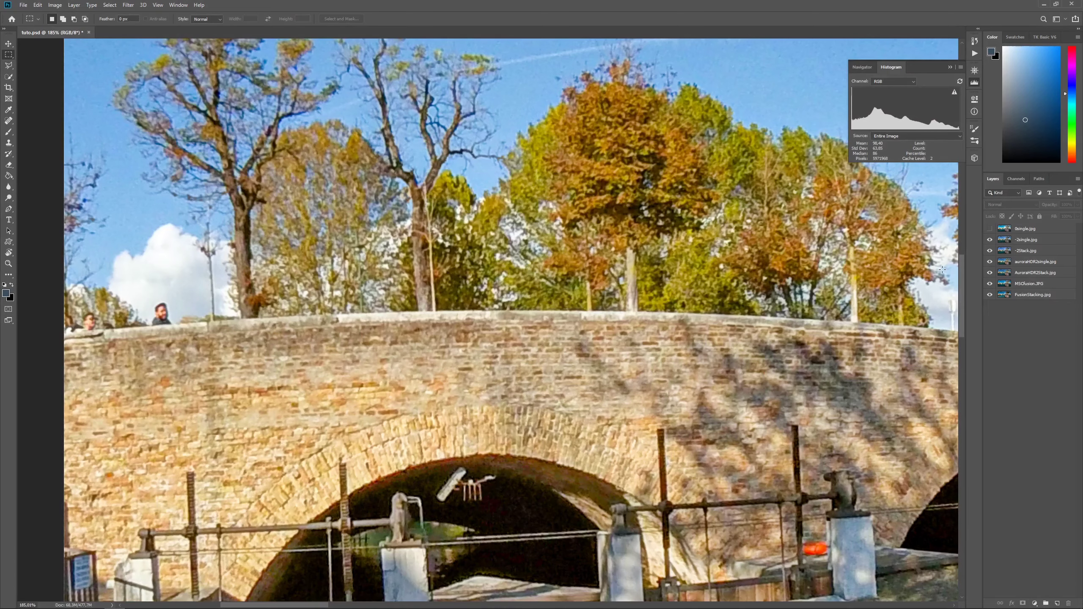
{"action": "left_click", "coordinate": [990, 240]}
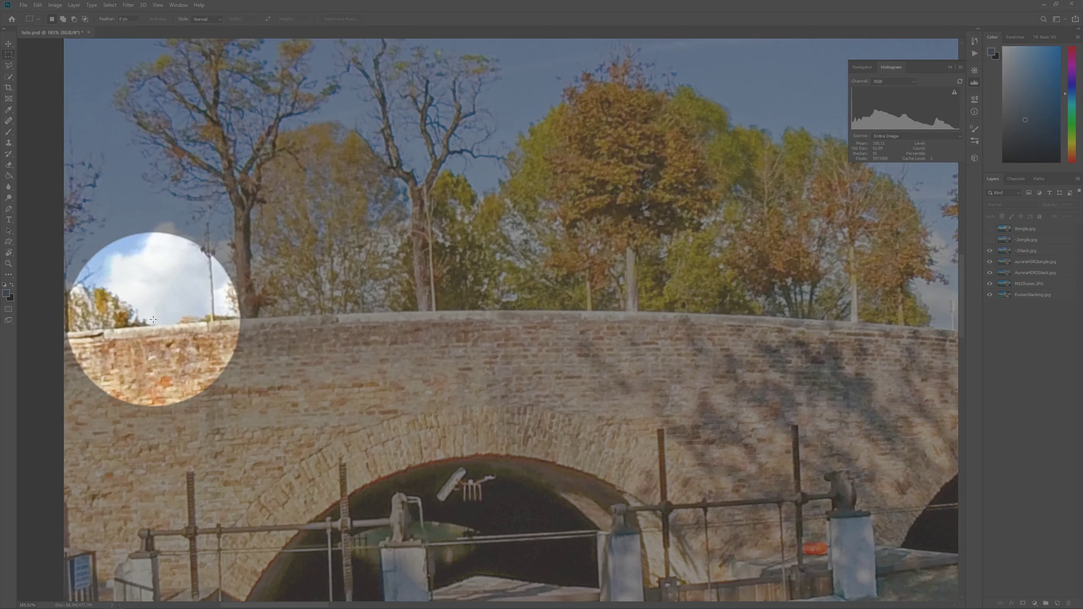
{"action": "scroll", "coordinate": [441, 282], "scroll_direction": "down", "scroll_amount": 2}
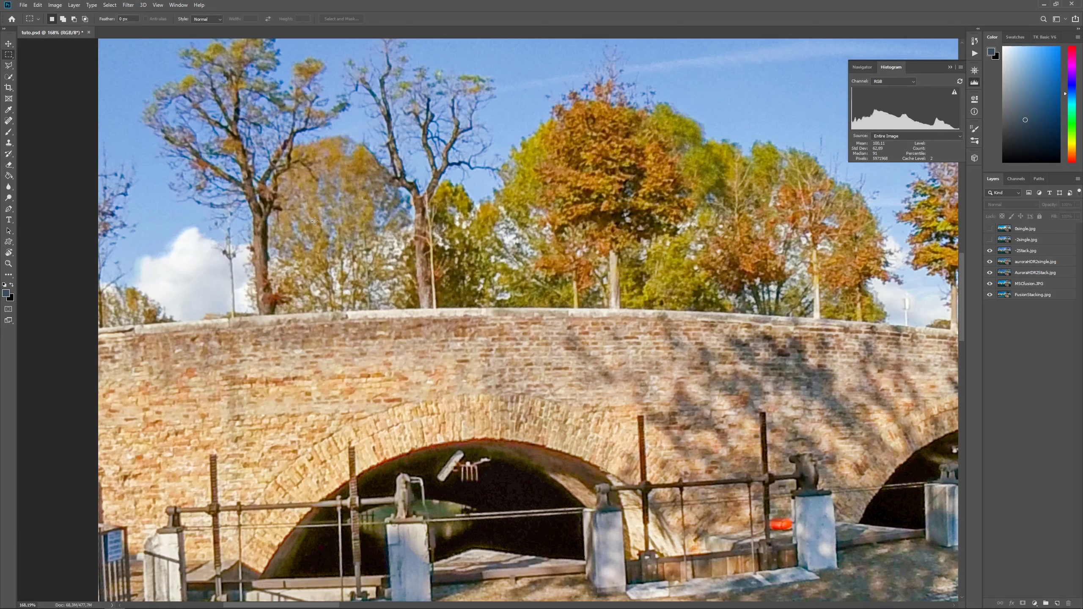
{"action": "left_click", "coordinate": [990, 239]}
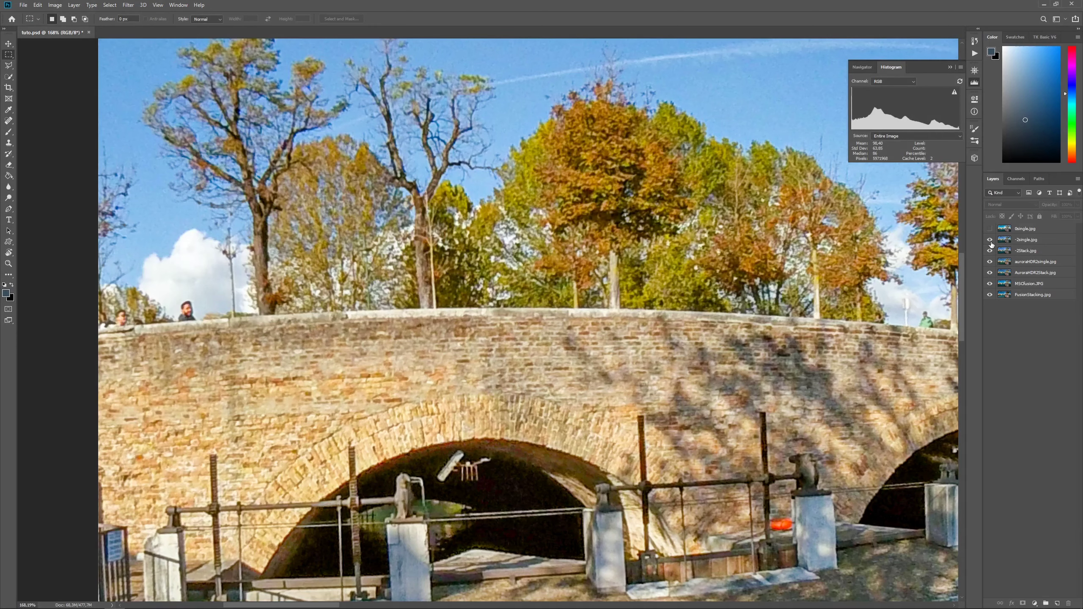
{"action": "left_click", "coordinate": [990, 240]}
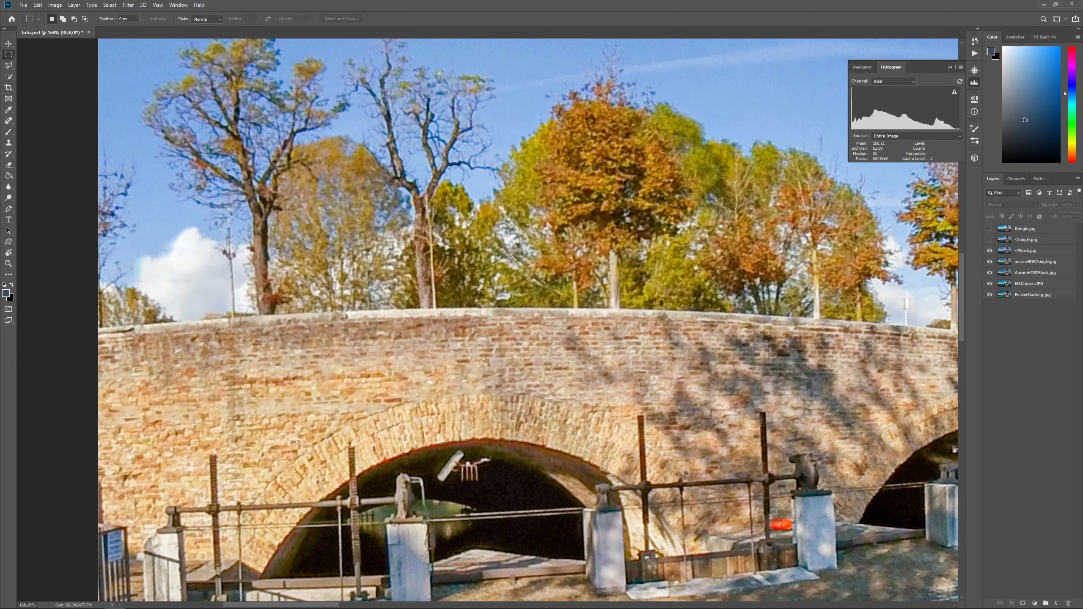
{"action": "scroll", "coordinate": [355, 210], "scroll_direction": "down", "scroll_amount": 10}
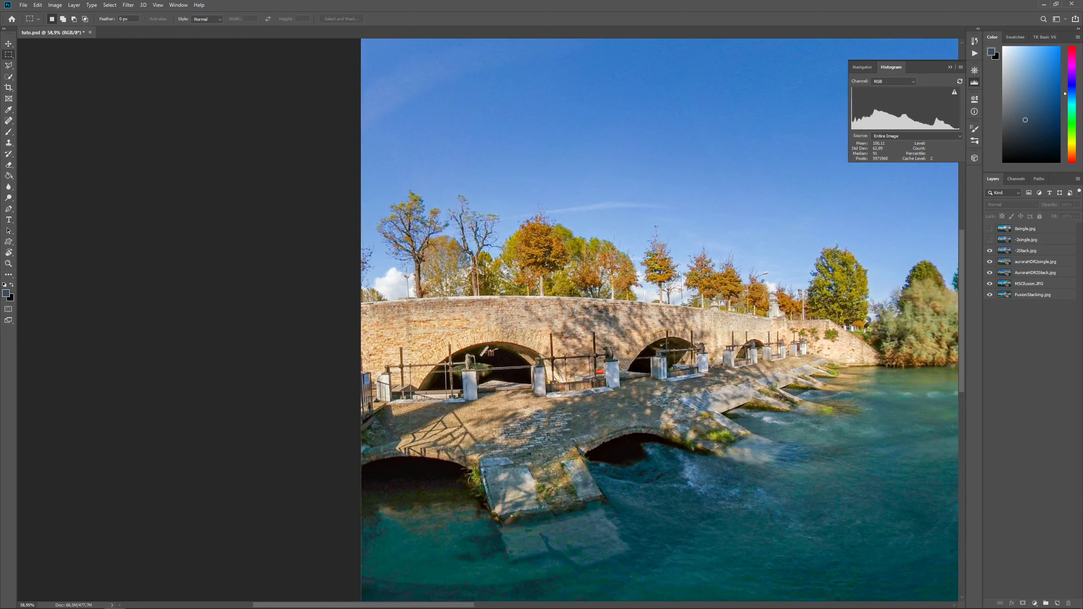
{"action": "scroll", "coordinate": [575, 311], "scroll_direction": "down", "scroll_amount": 4}
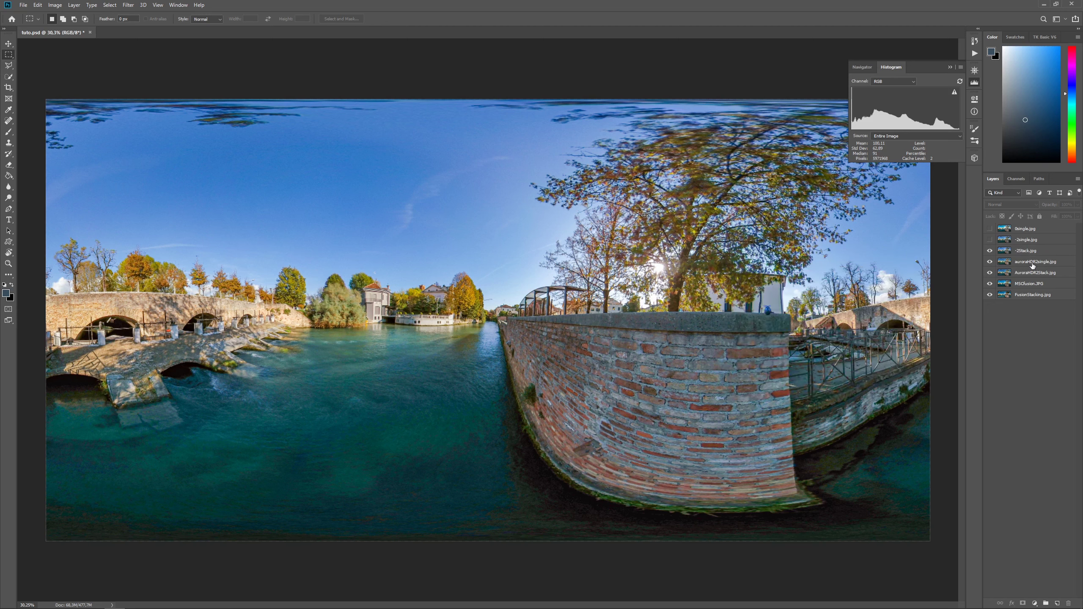
Step: Hide -2Stack.jpg to show auroraHDR2single.jpg, then zoom and pan across the river water and bridge
{"action": "left_click", "coordinate": [990, 252]}
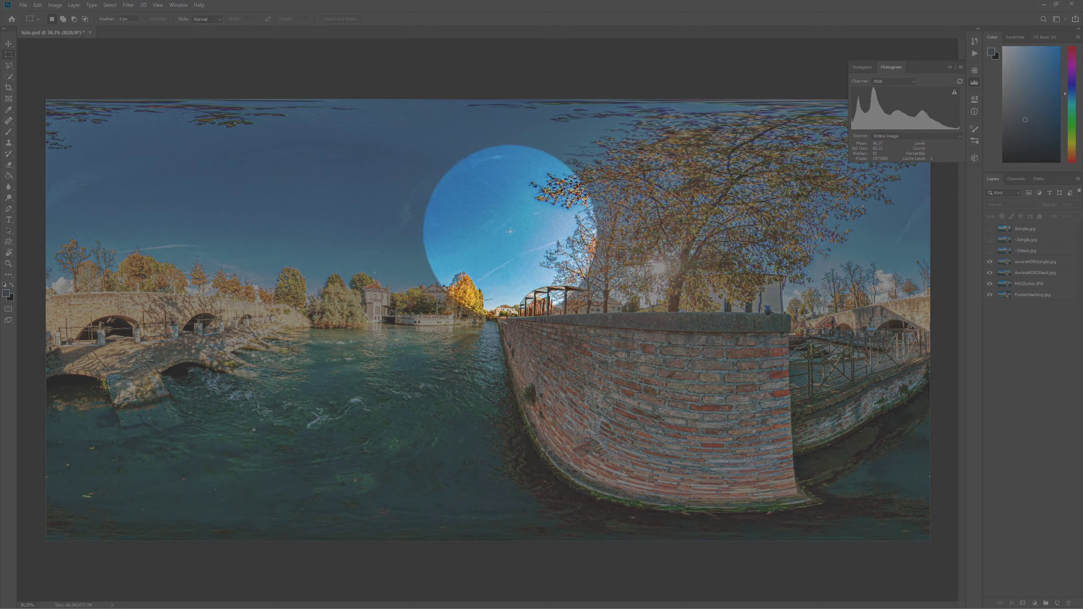
{"action": "scroll", "coordinate": [510, 234], "scroll_direction": "up", "scroll_amount": 5}
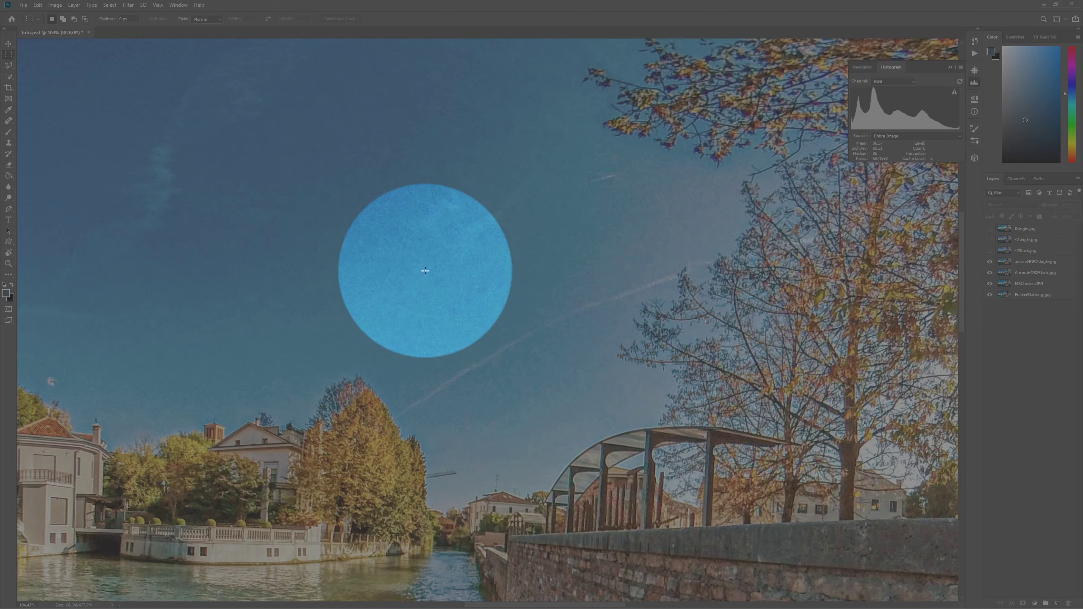
{"action": "scroll", "coordinate": [425, 270], "scroll_direction": "down", "scroll_amount": 4}
{"action": "key", "text": "ctrl+0"}
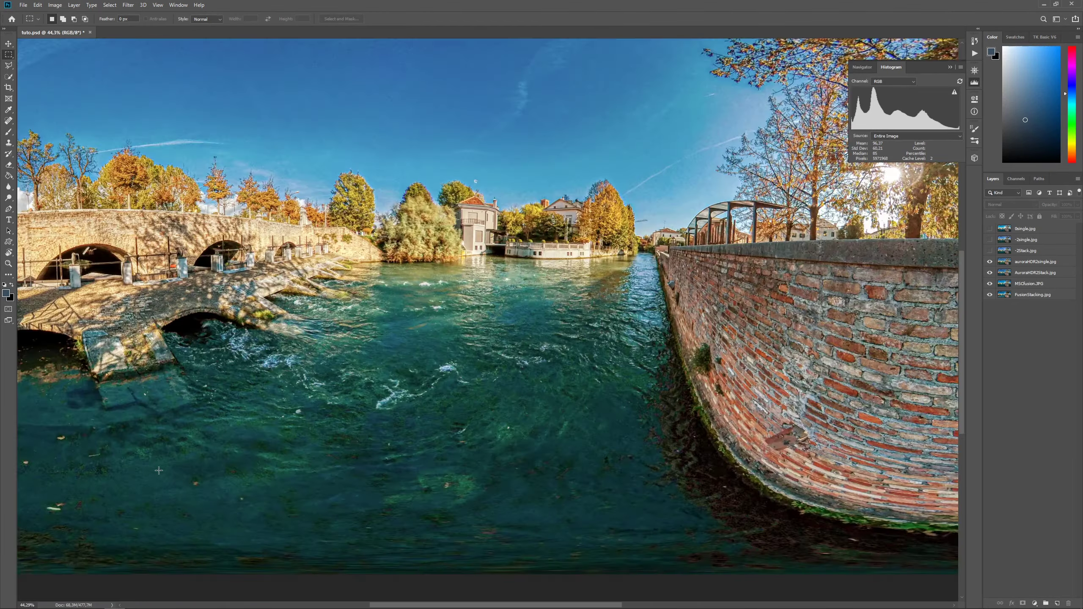
{"action": "scroll", "coordinate": [158, 470], "scroll_direction": "up", "scroll_amount": 5}
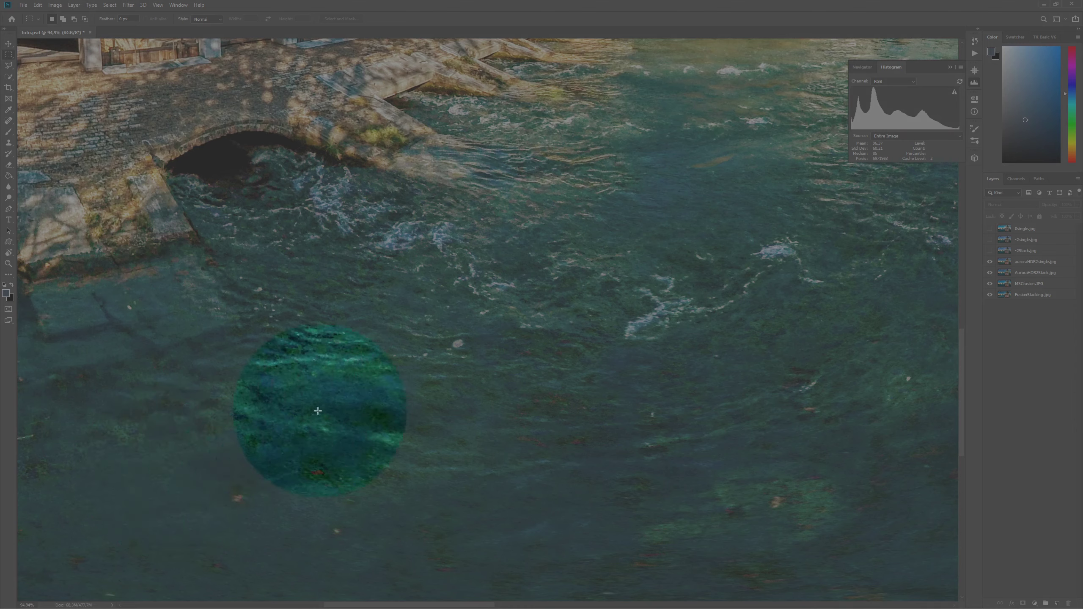
{"action": "left_click_drag", "start_coordinate": [188, 473], "coordinate": [614, 308]}
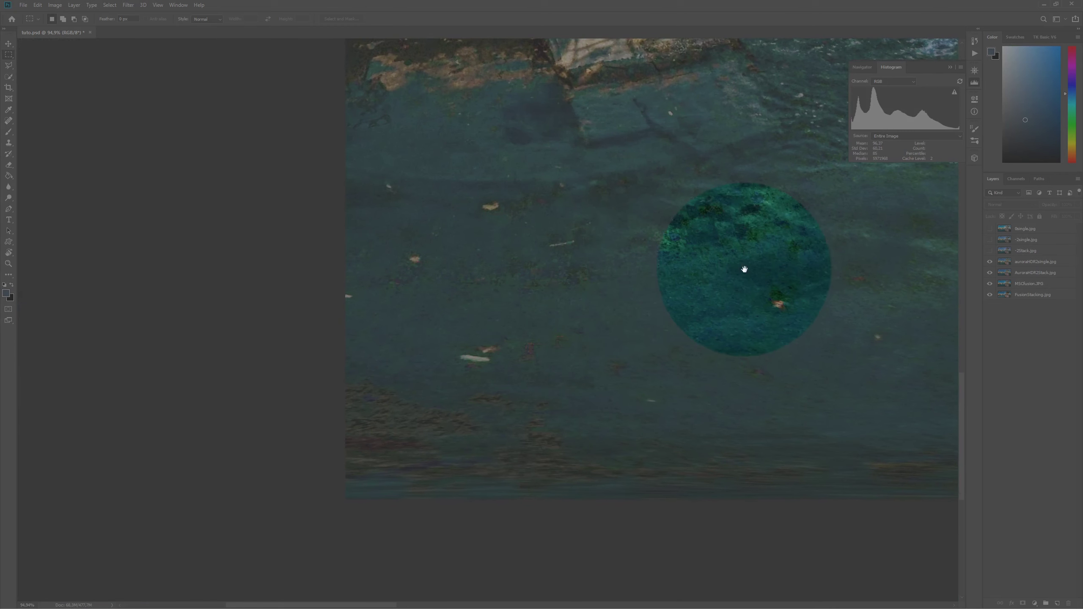
{"action": "left_click_drag", "start_coordinate": [745, 269], "coordinate": [411, 435]}
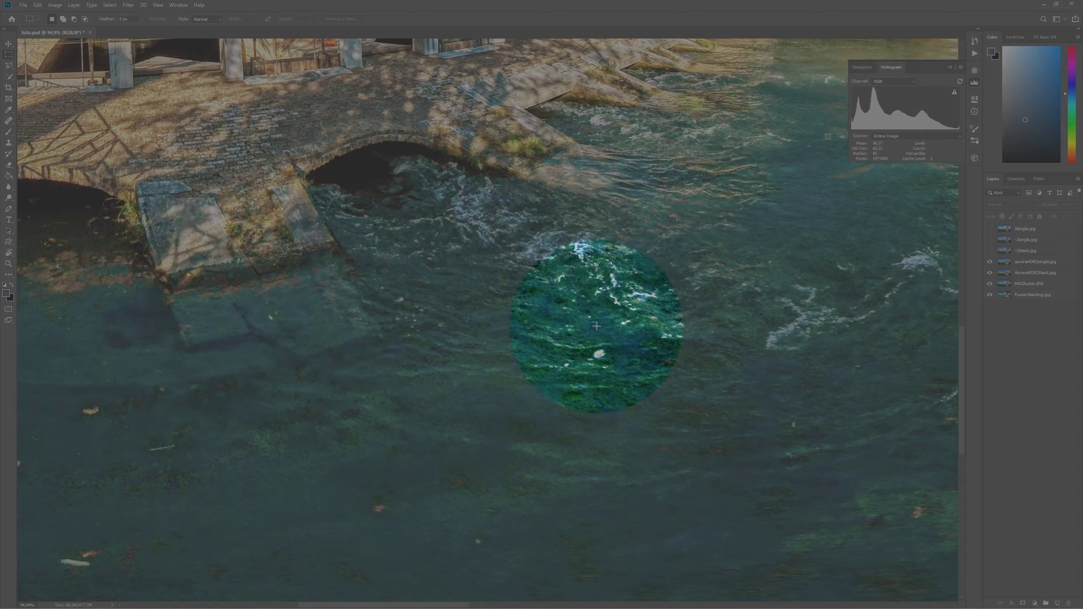
{"action": "scroll", "coordinate": [711, 226], "scroll_direction": "down", "scroll_amount": 5}
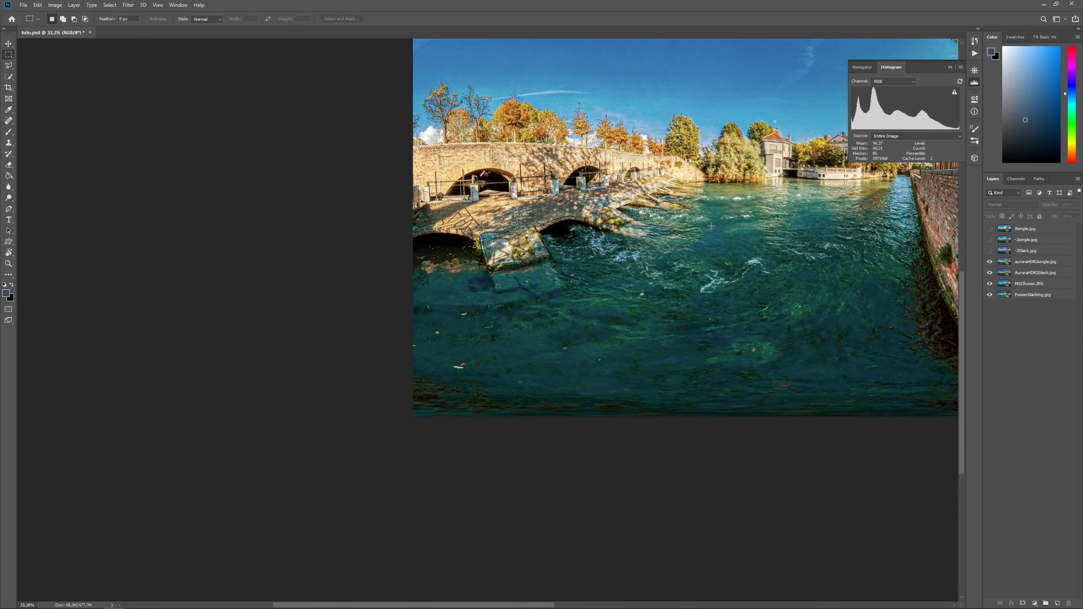
{"action": "scroll", "coordinate": [712, 226], "scroll_direction": "down", "scroll_amount": 1}
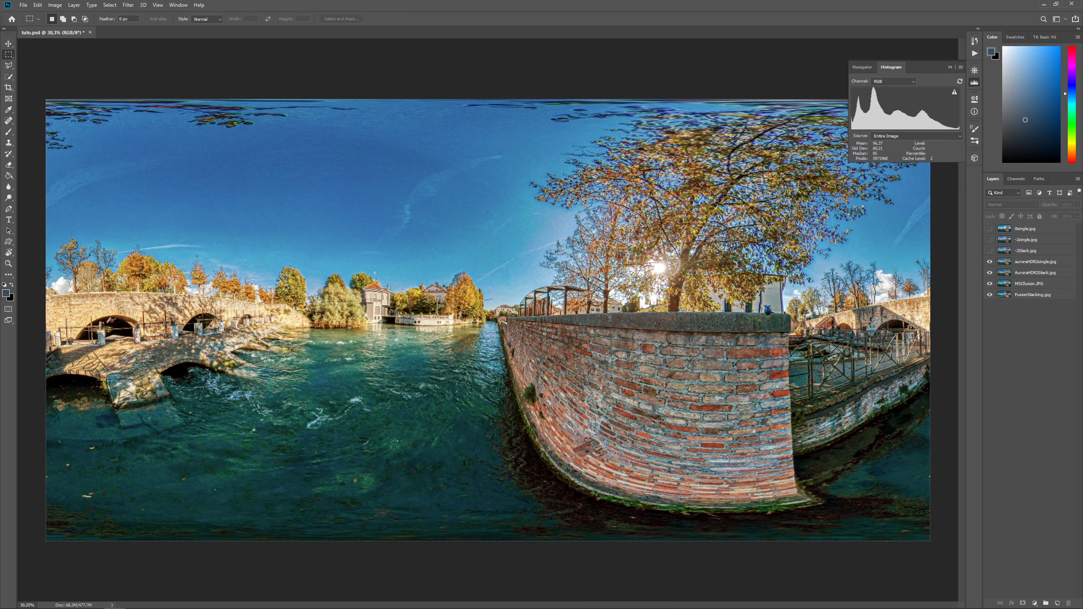
Step: Zoom into the sky to check noise, then zoom out from 86% to about 30% to fit the panorama
{"action": "scroll", "coordinate": [810, 295], "scroll_direction": "up", "scroll_amount": 8}
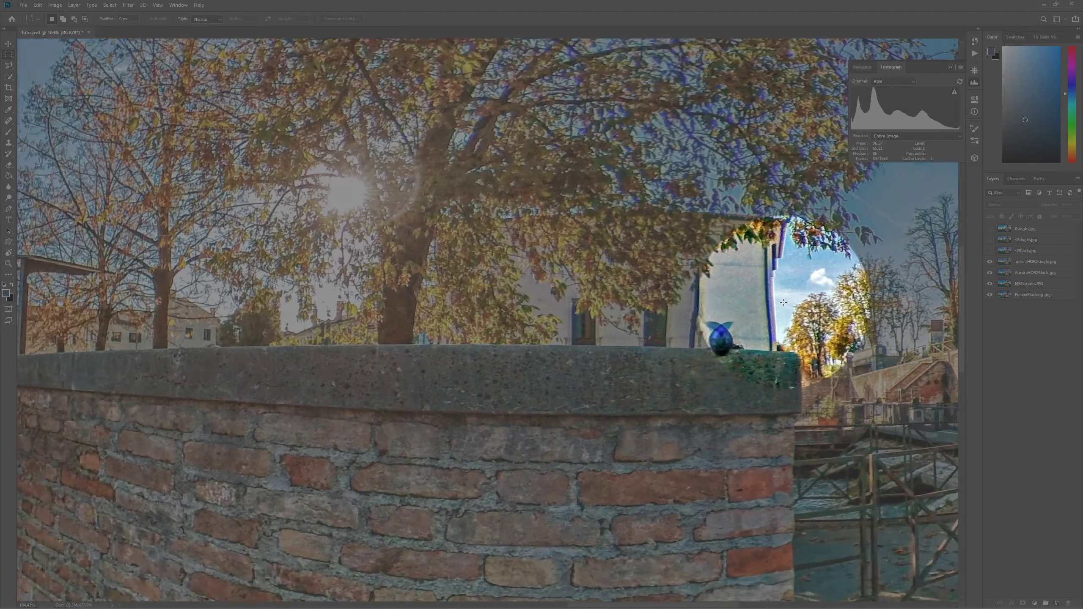
{"action": "scroll", "coordinate": [784, 303], "scroll_direction": "up", "scroll_amount": 4}
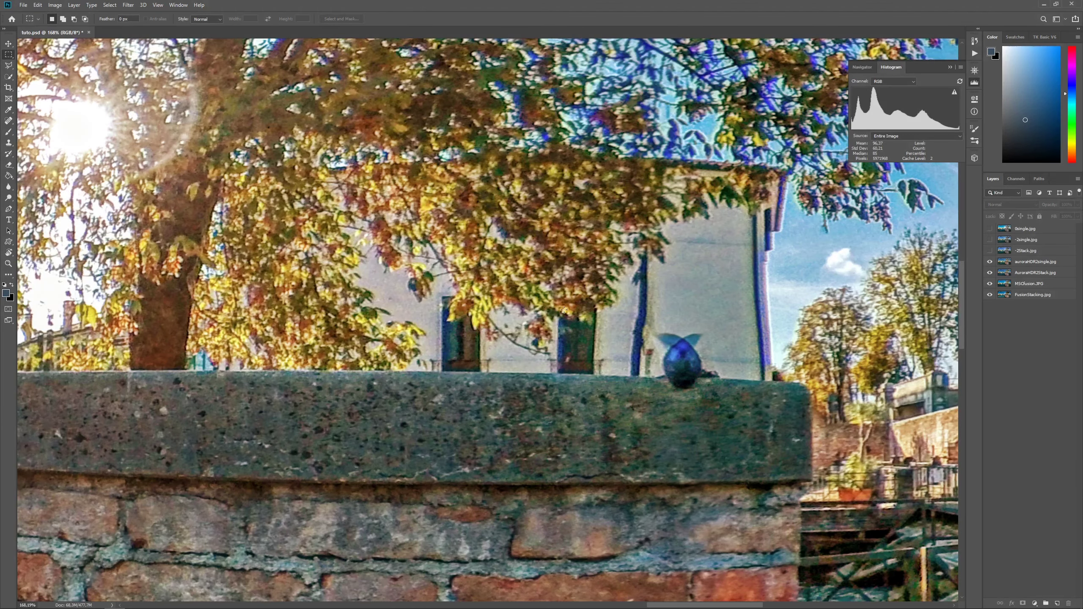
{"action": "scroll", "coordinate": [564, 310], "scroll_direction": "down", "scroll_amount": 6}
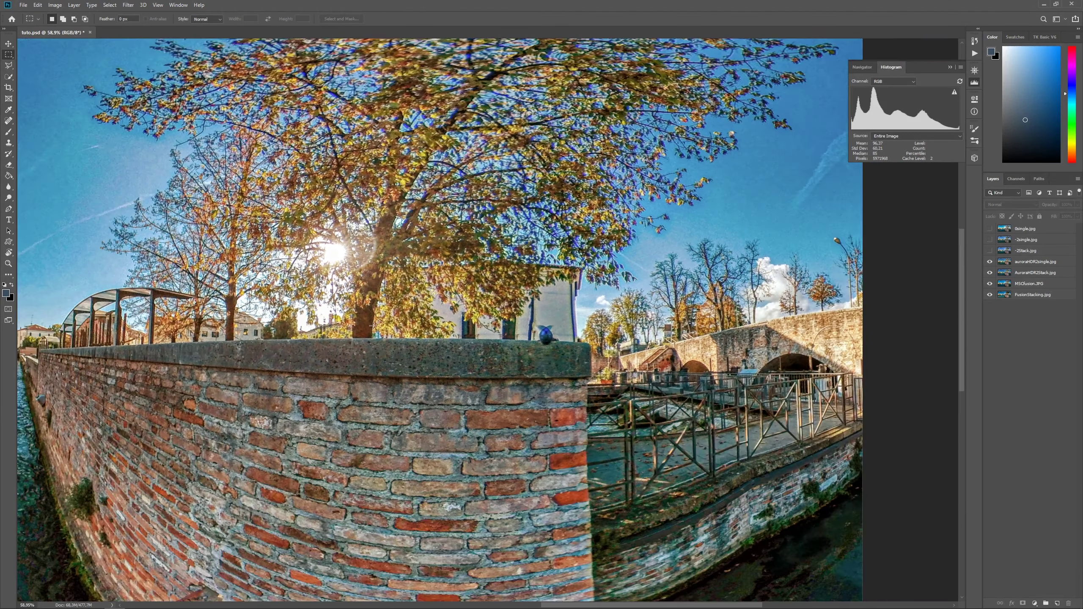
{"action": "scroll", "coordinate": [374, 326], "scroll_direction": "down", "scroll_amount": 2}
{"action": "scroll", "coordinate": [258, 337], "scroll_direction": "down", "scroll_amount": 1}
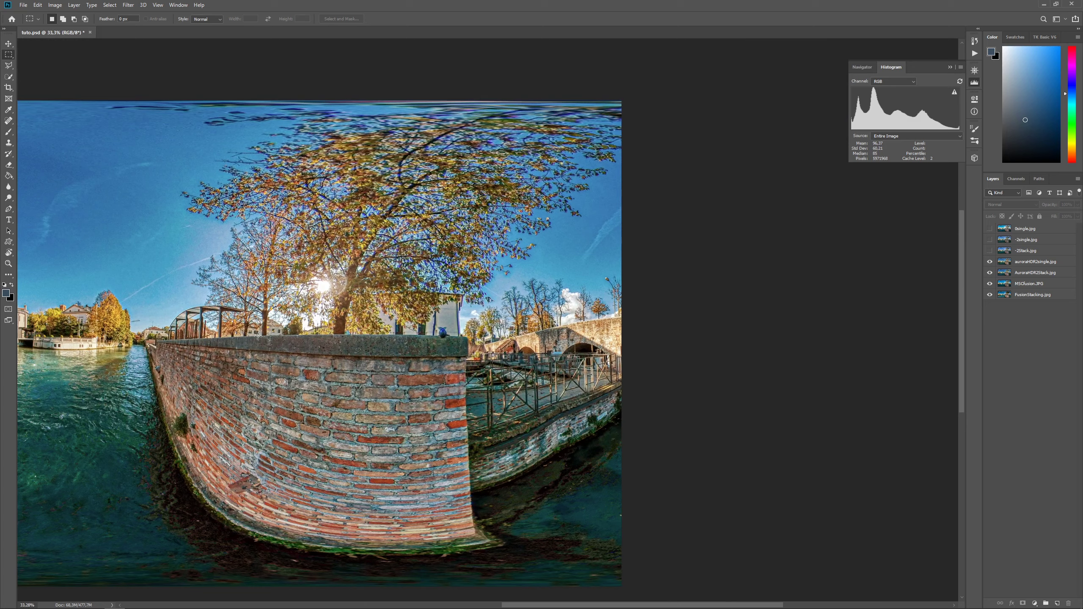
{"action": "scroll", "coordinate": [258, 337], "scroll_direction": "down", "scroll_amount": 1}
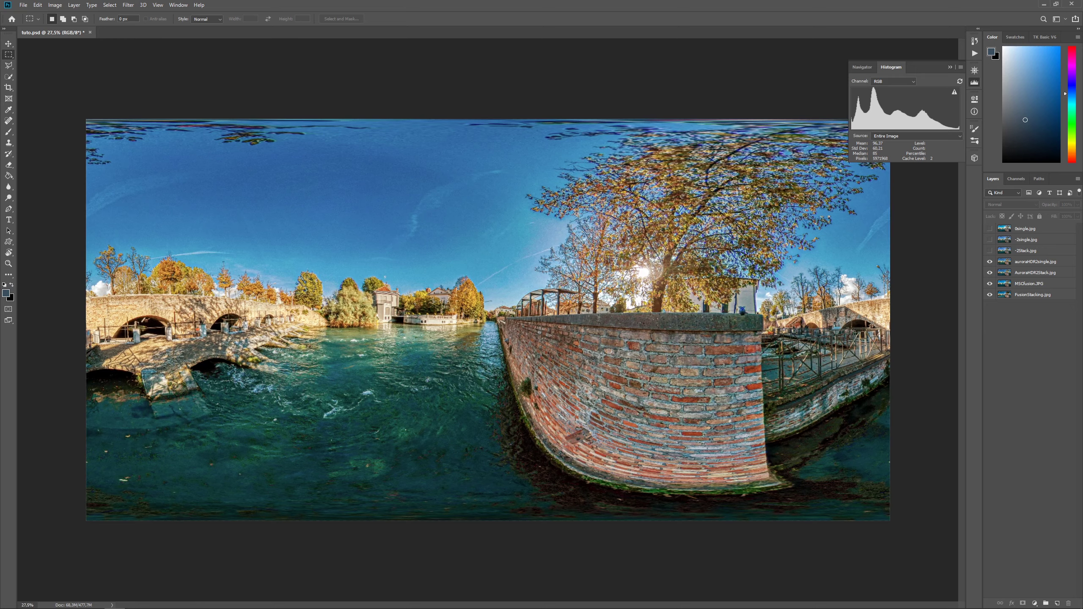
{"action": "scroll", "coordinate": [577, 210], "scroll_direction": "up", "scroll_amount": 6}
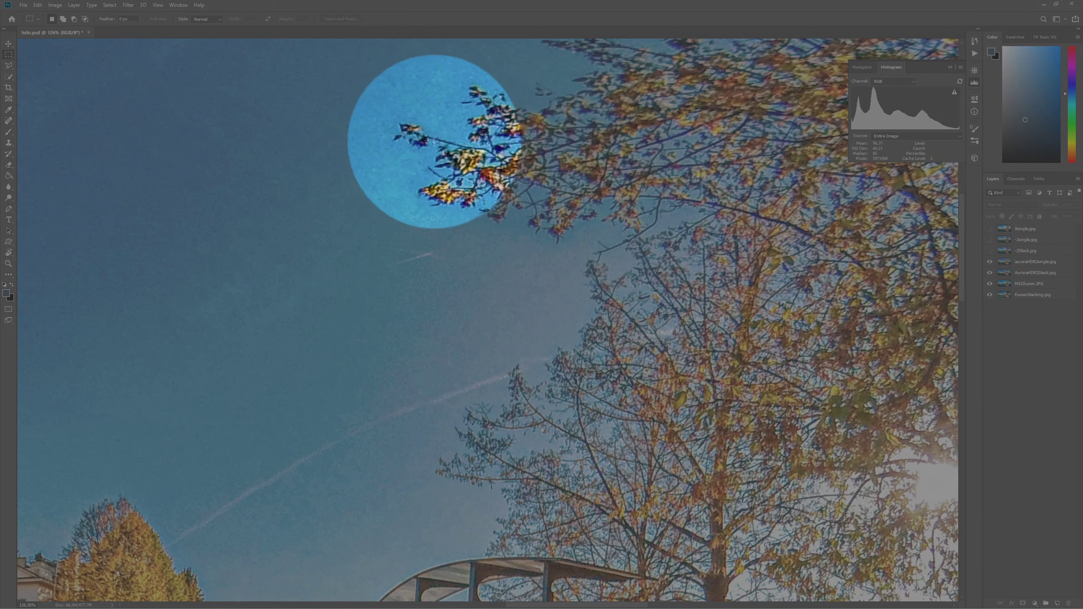
{"action": "scroll", "coordinate": [347, 316], "scroll_direction": "down", "scroll_amount": 5}
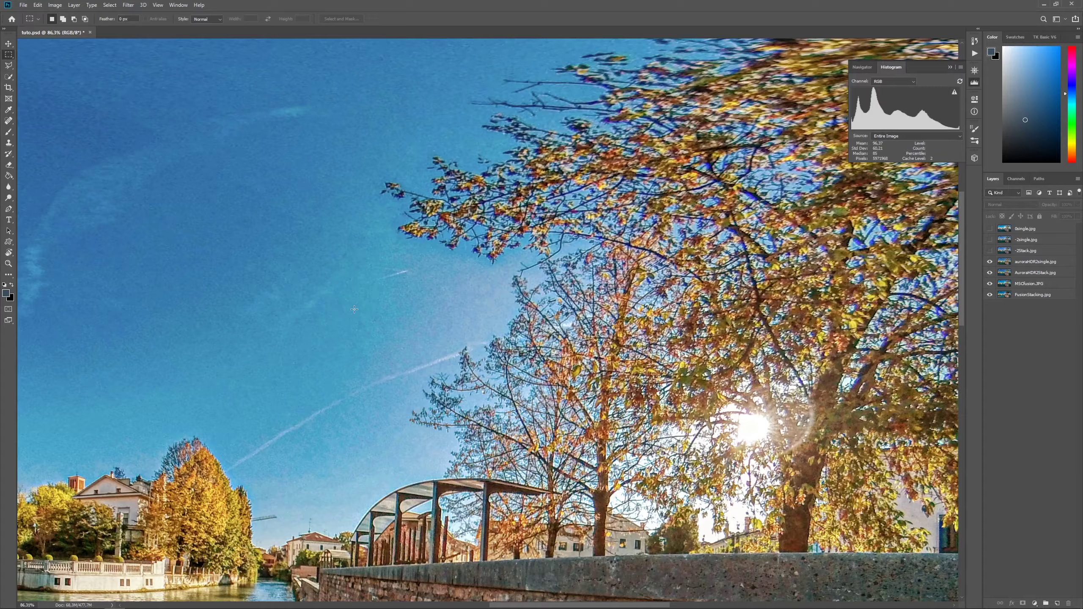
{"action": "scroll", "coordinate": [348, 316], "scroll_direction": "down", "scroll_amount": 3}
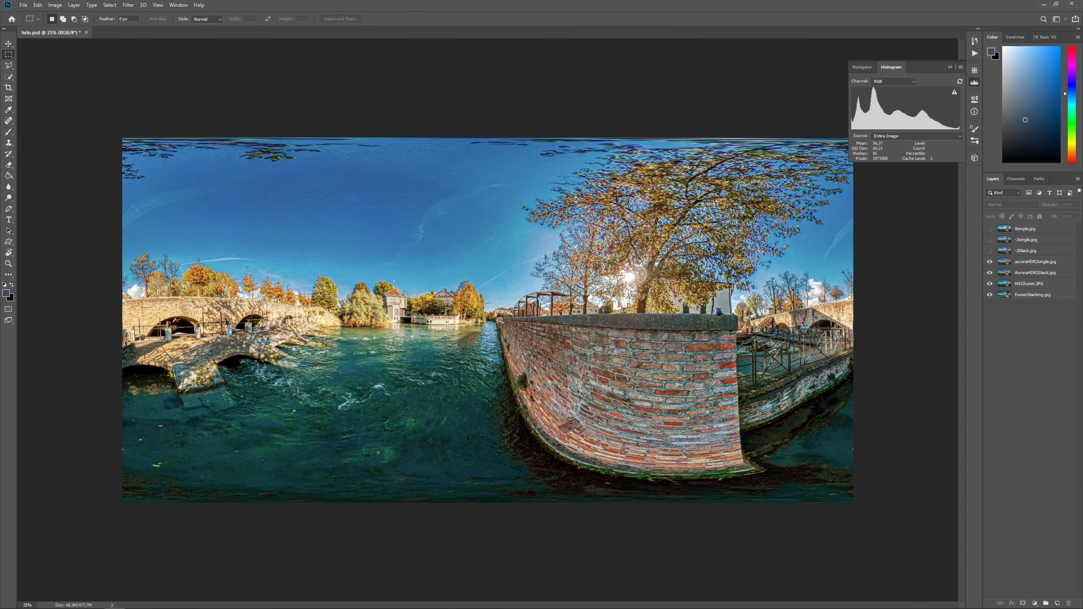
{"action": "scroll", "coordinate": [488, 323], "scroll_direction": "up", "scroll_amount": 2}
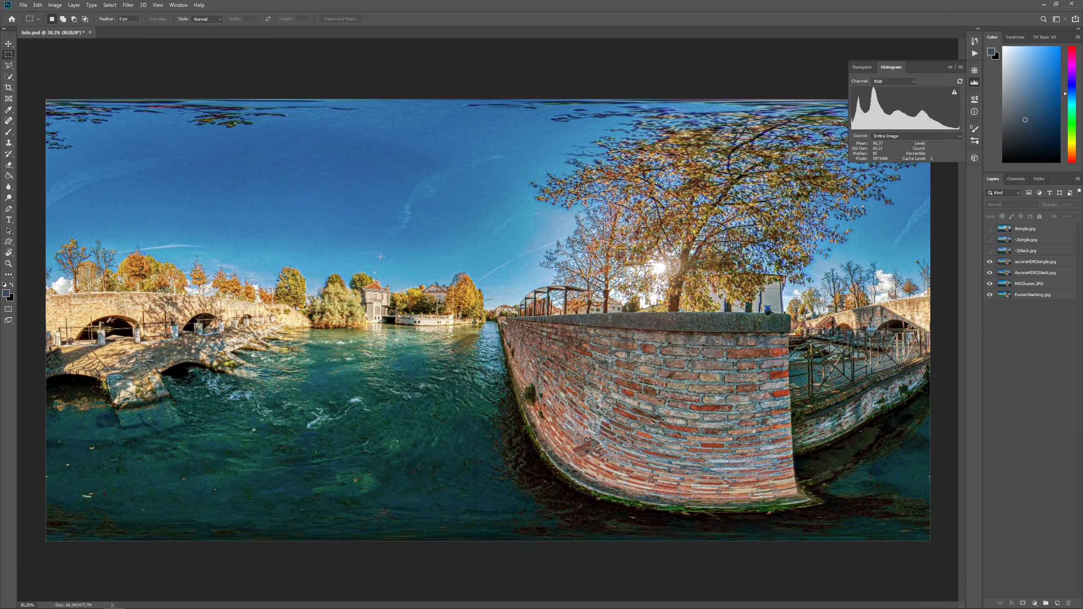
Step: Zoom into the auroraHDR2single.jpg sky and back out to the whole panorama
{"action": "scroll", "coordinate": [429, 214], "scroll_direction": "up", "scroll_amount": 5}
{"action": "scroll", "coordinate": [428, 213], "scroll_direction": "up", "scroll_amount": 1}
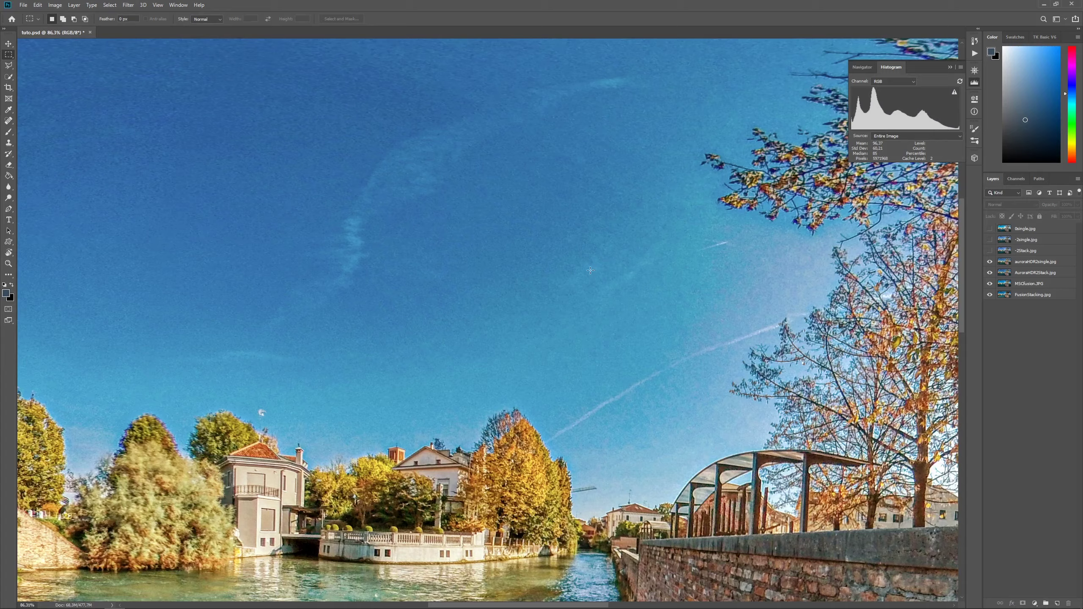
{"action": "scroll", "coordinate": [595, 271], "scroll_direction": "down", "scroll_amount": 3}
{"action": "scroll", "coordinate": [595, 271], "scroll_direction": "down", "scroll_amount": 2}
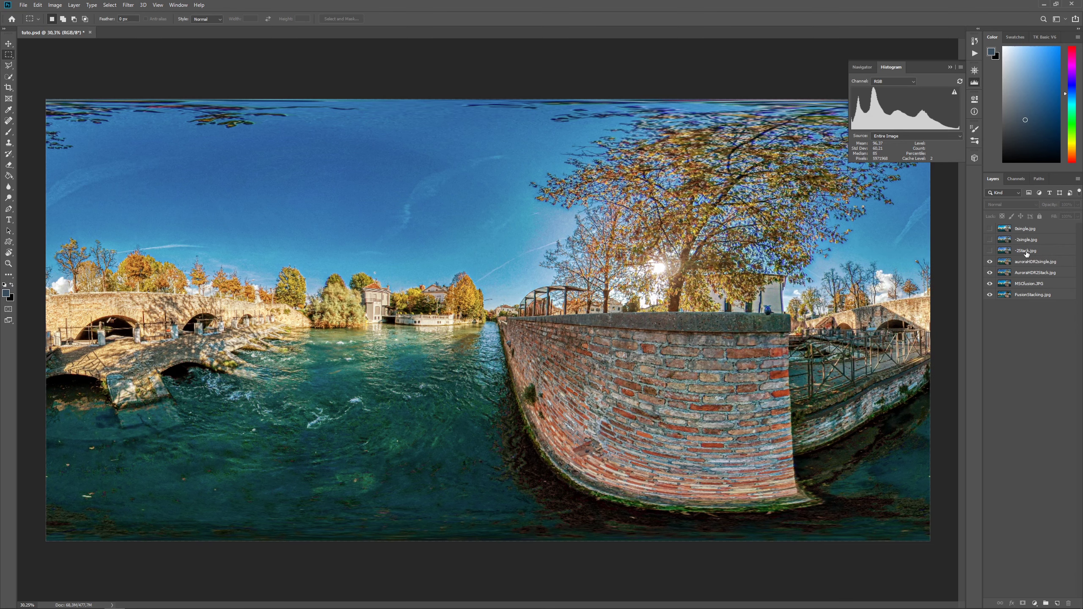
{"action": "left_click", "coordinate": [990, 262]}
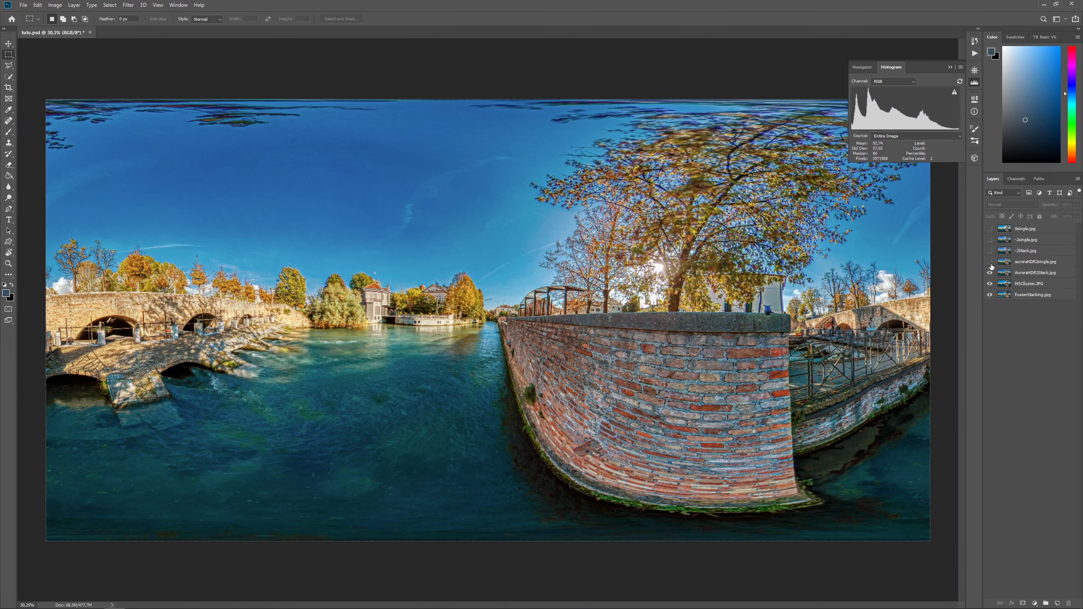
{"action": "left_click", "coordinate": [1029, 277]}
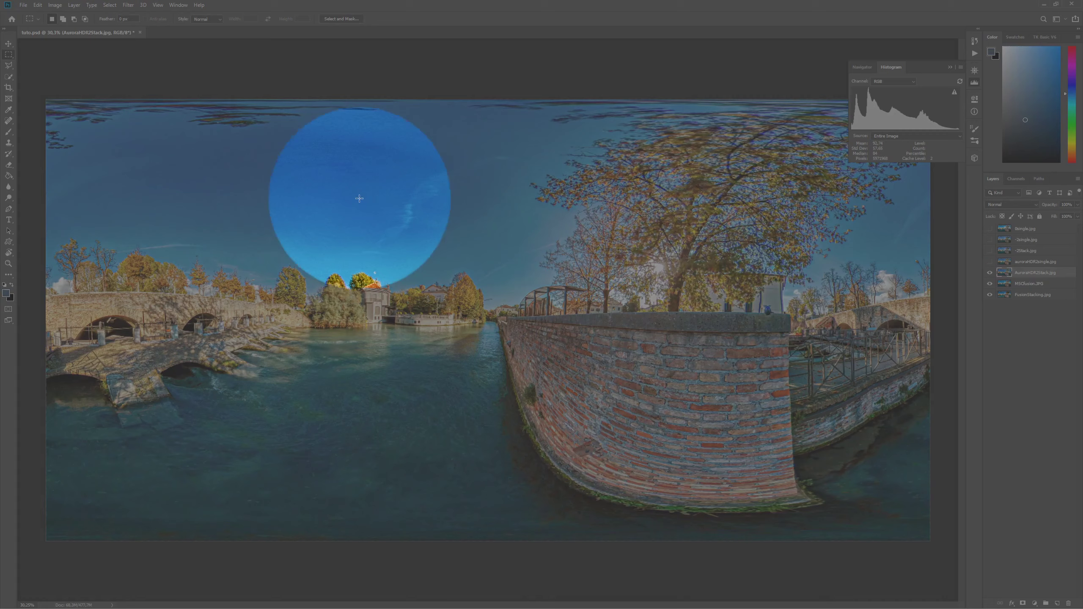
{"action": "scroll", "coordinate": [363, 194], "scroll_direction": "up", "scroll_amount": 5}
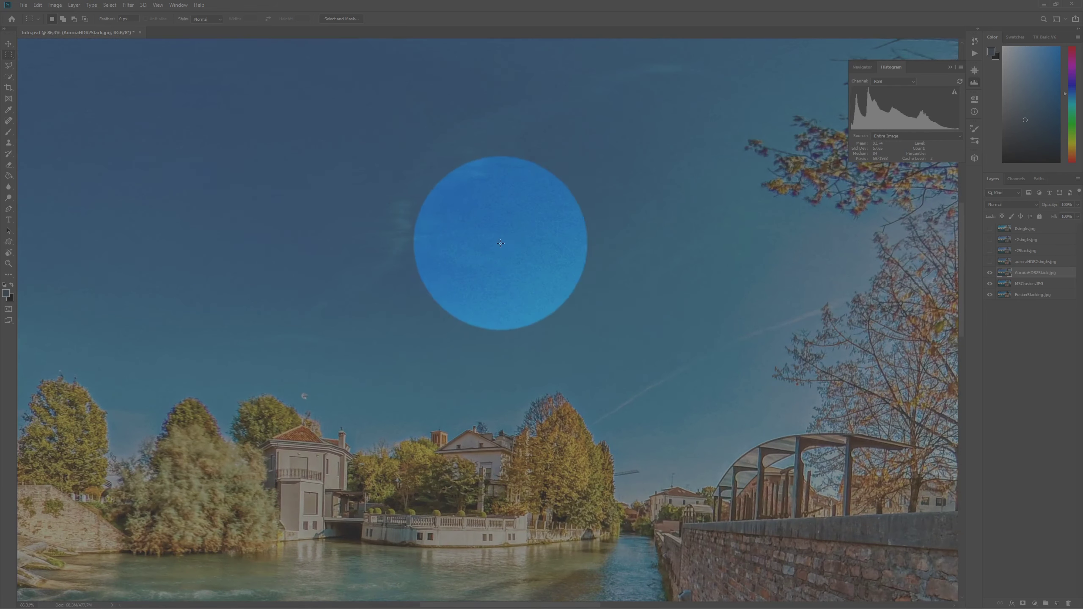
{"action": "scroll", "coordinate": [554, 269], "scroll_direction": "up", "scroll_amount": 1}
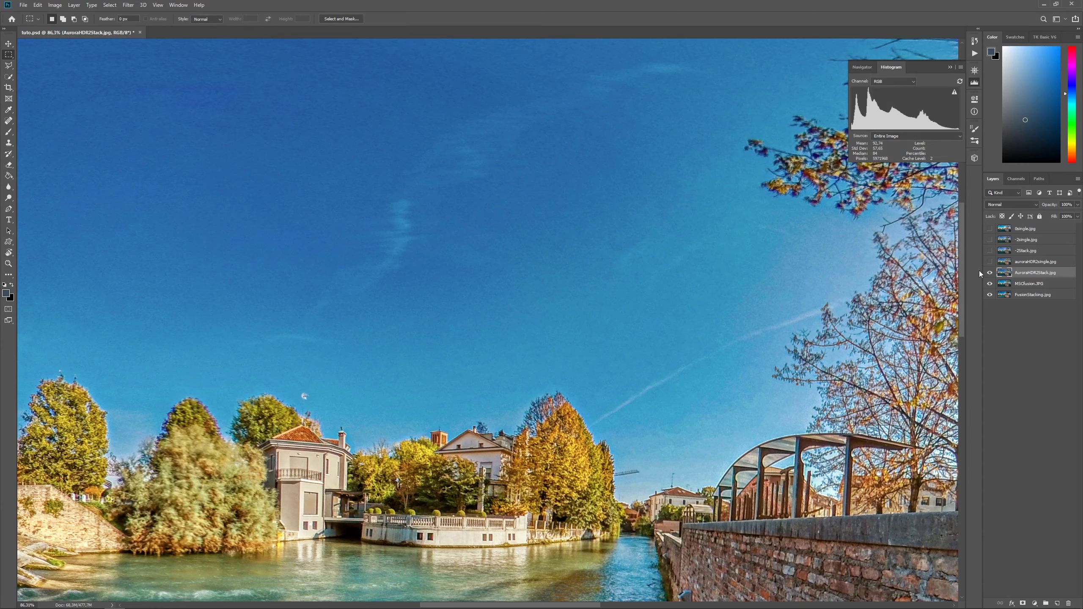
{"action": "left_click", "coordinate": [990, 262]}
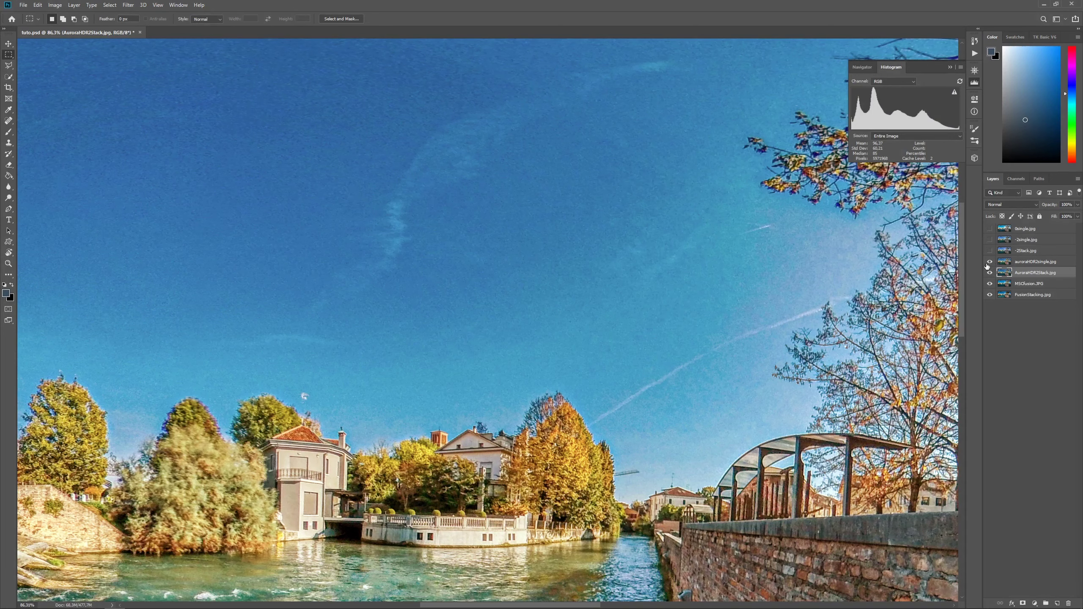
{"action": "left_click", "coordinate": [990, 261]}
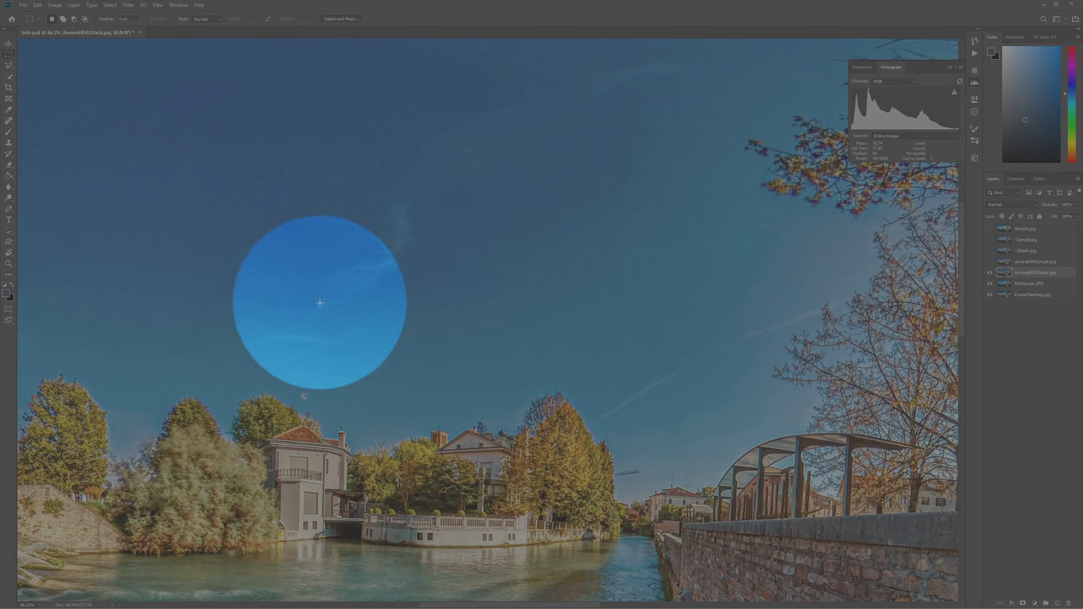
{"action": "scroll", "coordinate": [426, 354], "scroll_direction": "down", "scroll_amount": 3}
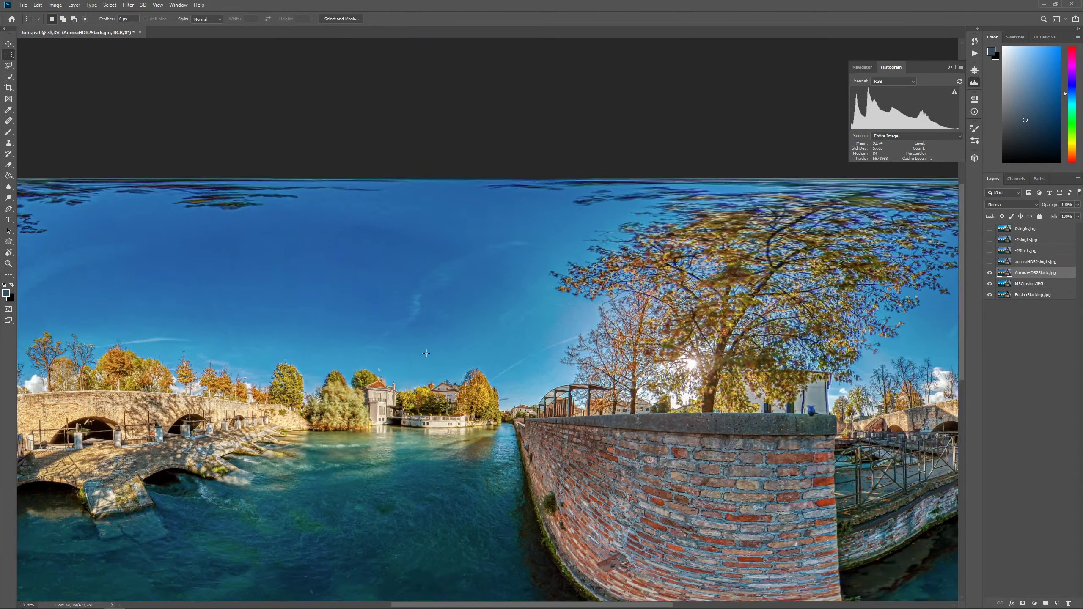
{"action": "scroll", "coordinate": [348, 433], "scroll_direction": "up", "scroll_amount": 3}
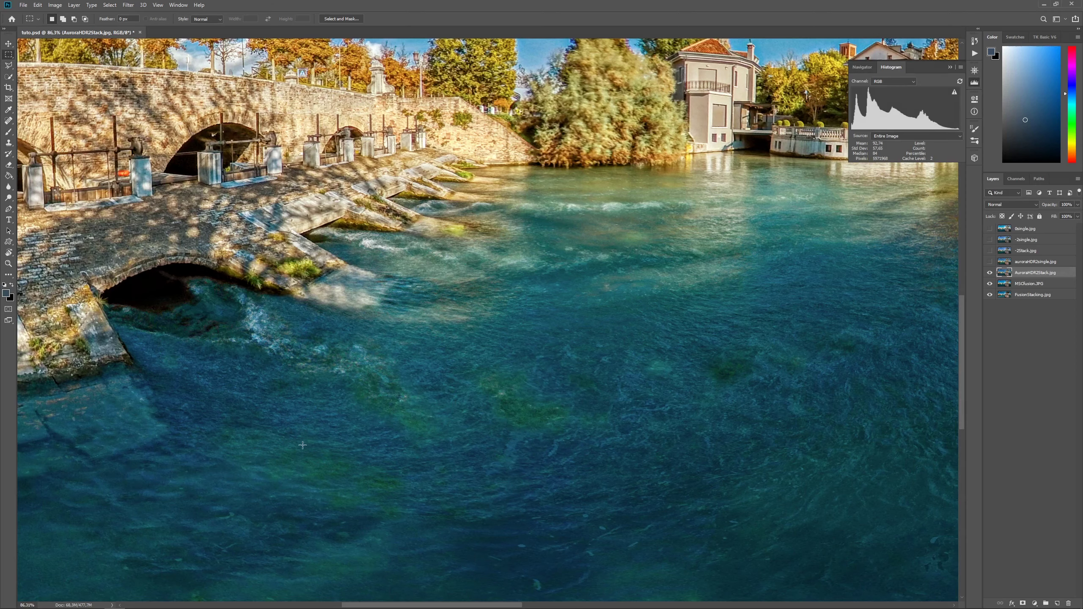
{"action": "left_click_drag", "start_coordinate": [229, 489], "coordinate": [576, 256]}
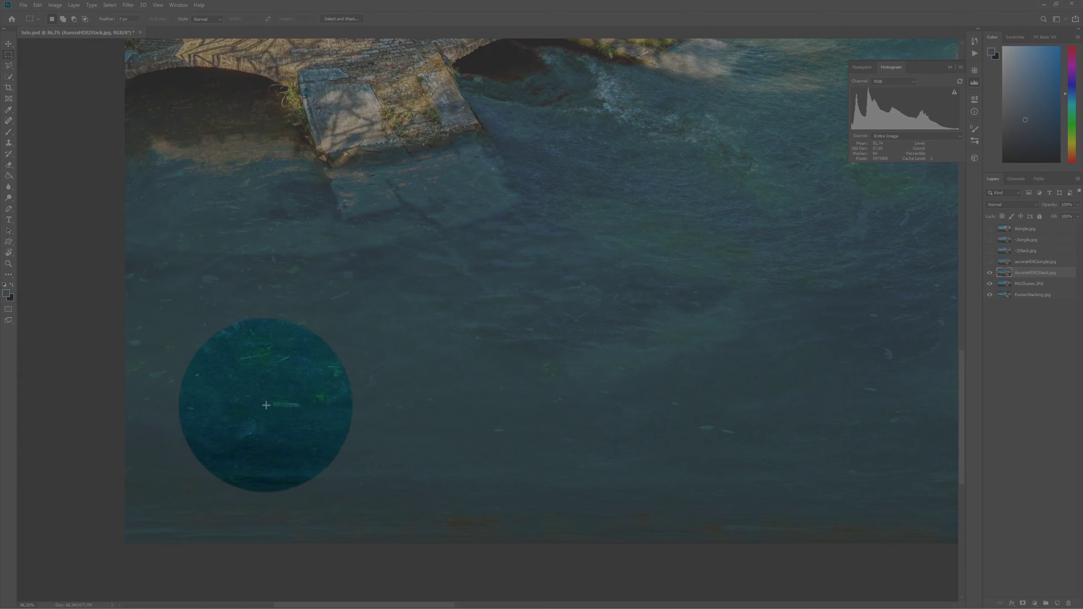
{"action": "scroll", "coordinate": [467, 395], "scroll_direction": "up", "scroll_amount": 3}
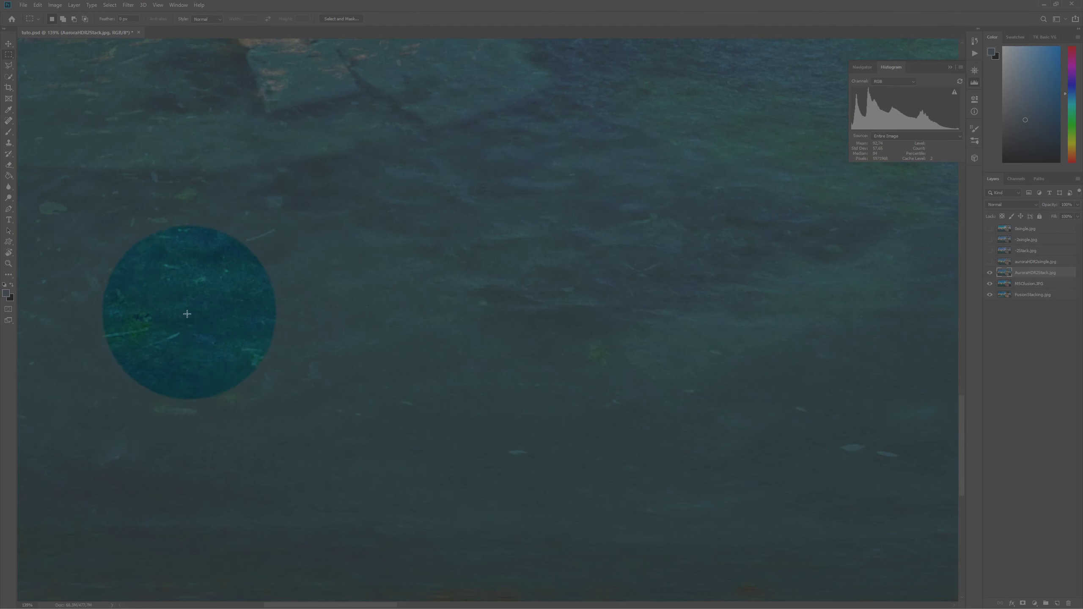
{"action": "scroll", "coordinate": [597, 338], "scroll_direction": "down", "scroll_amount": 4}
{"action": "scroll", "coordinate": [617, 266], "scroll_direction": "down", "scroll_amount": 3}
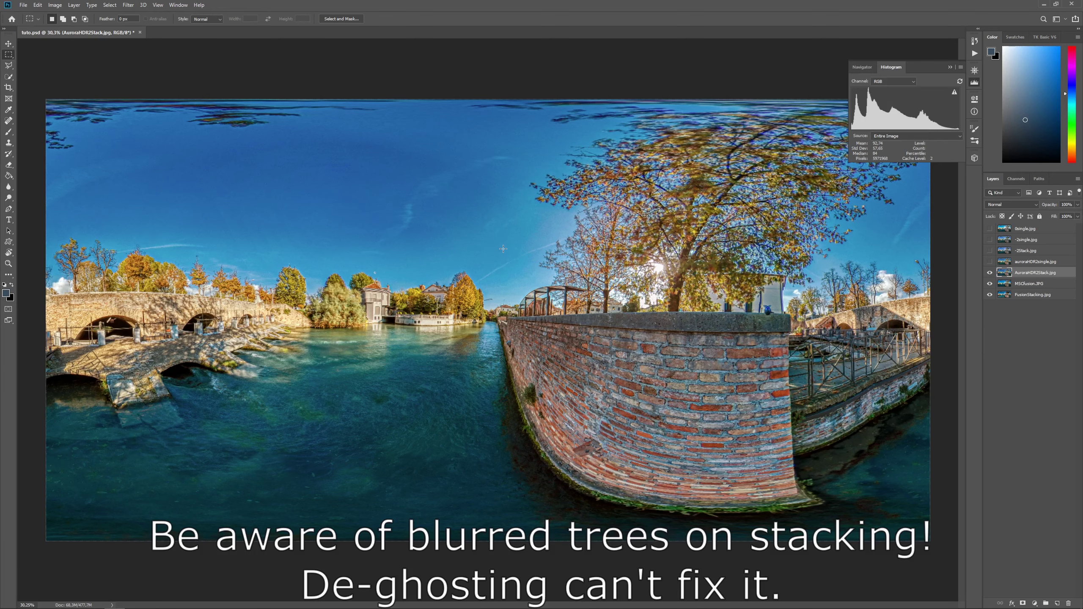
{"action": "scroll", "coordinate": [779, 308], "scroll_direction": "up", "scroll_amount": 5}
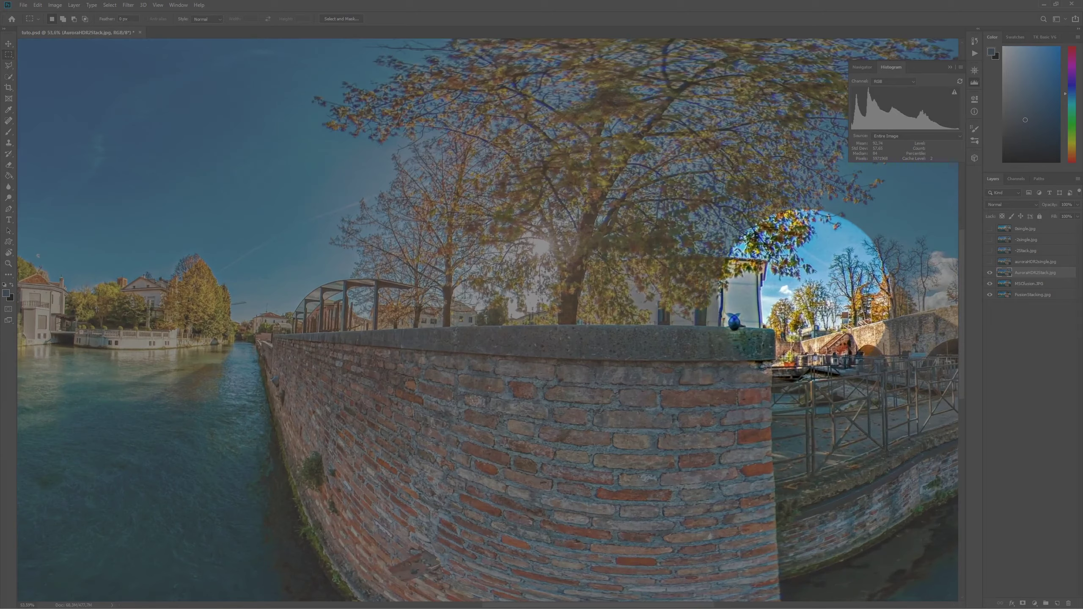
{"action": "scroll", "coordinate": [779, 308], "scroll_direction": "up", "scroll_amount": 2}
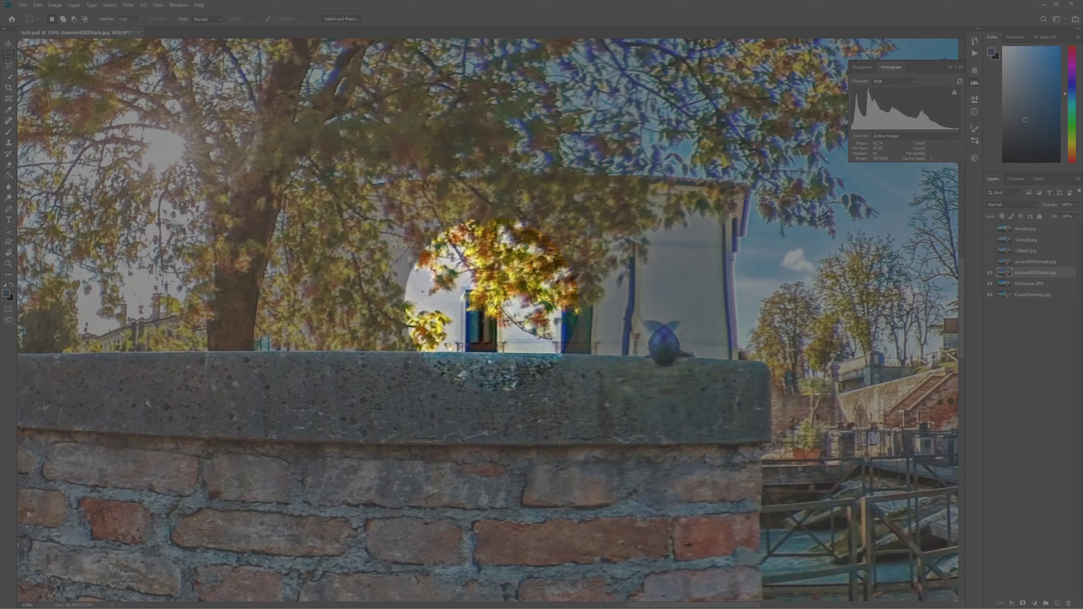
{"action": "scroll", "coordinate": [491, 305], "scroll_direction": "down", "scroll_amount": 5}
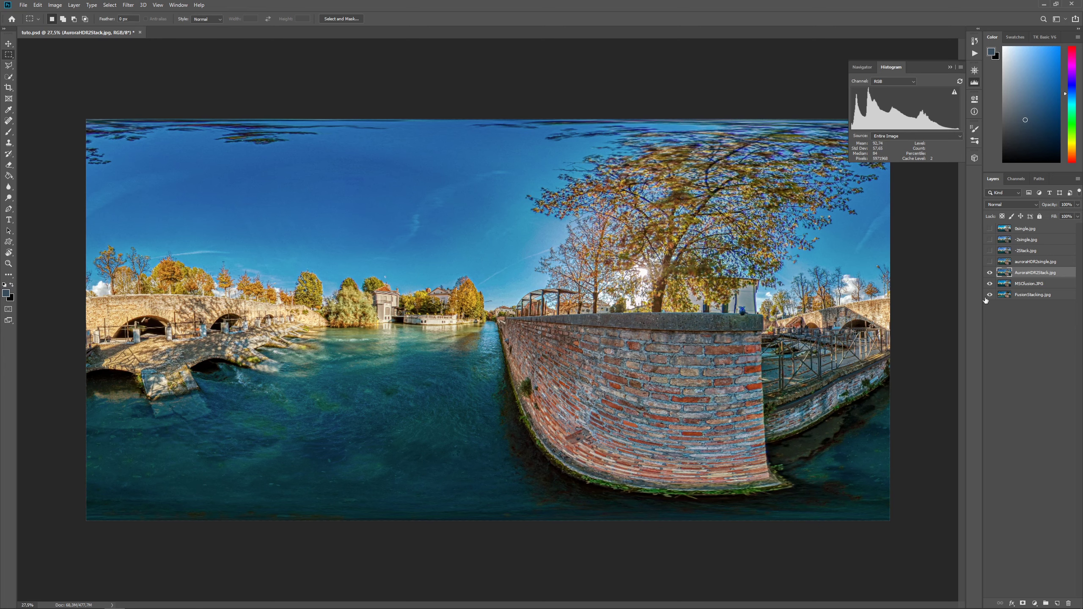
Step: Hide AuroraHDR2Stack.jpg, make MSCfusion.JPG the active layer, and zoom into the left bridge arch
{"action": "left_click", "coordinate": [990, 273]}
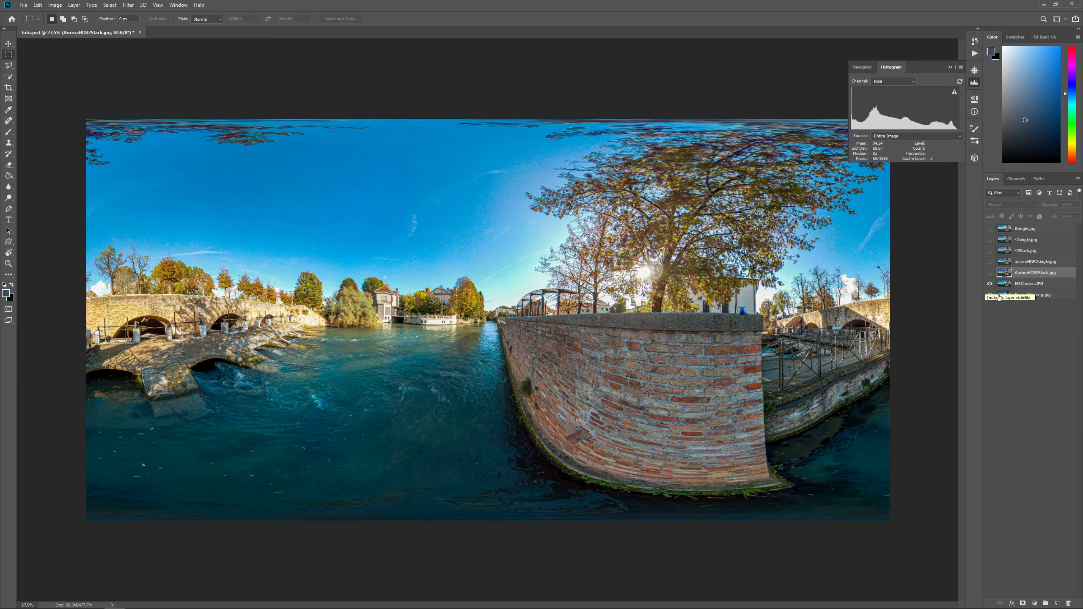
{"action": "left_click", "coordinate": [1028, 284]}
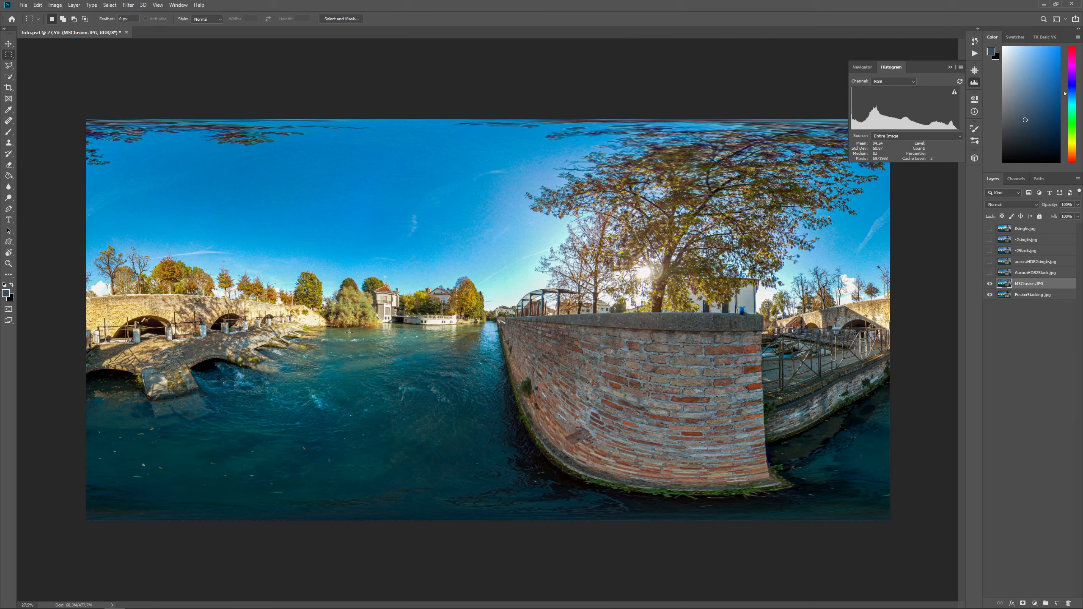
{"action": "scroll", "coordinate": [169, 333], "scroll_direction": "up", "scroll_amount": 3}
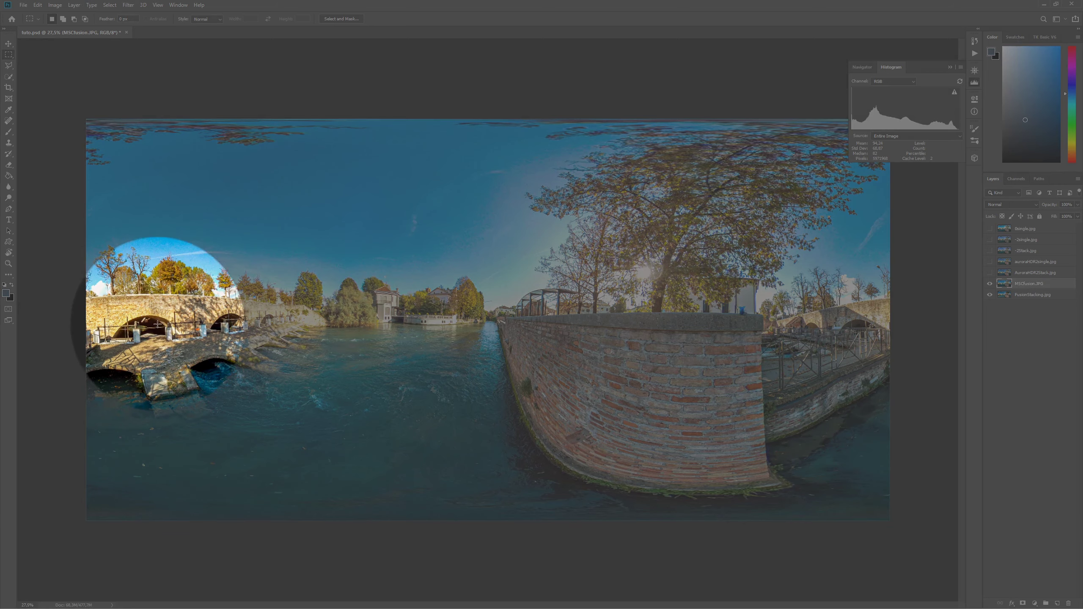
{"action": "scroll", "coordinate": [132, 344], "scroll_direction": "up", "scroll_amount": 5}
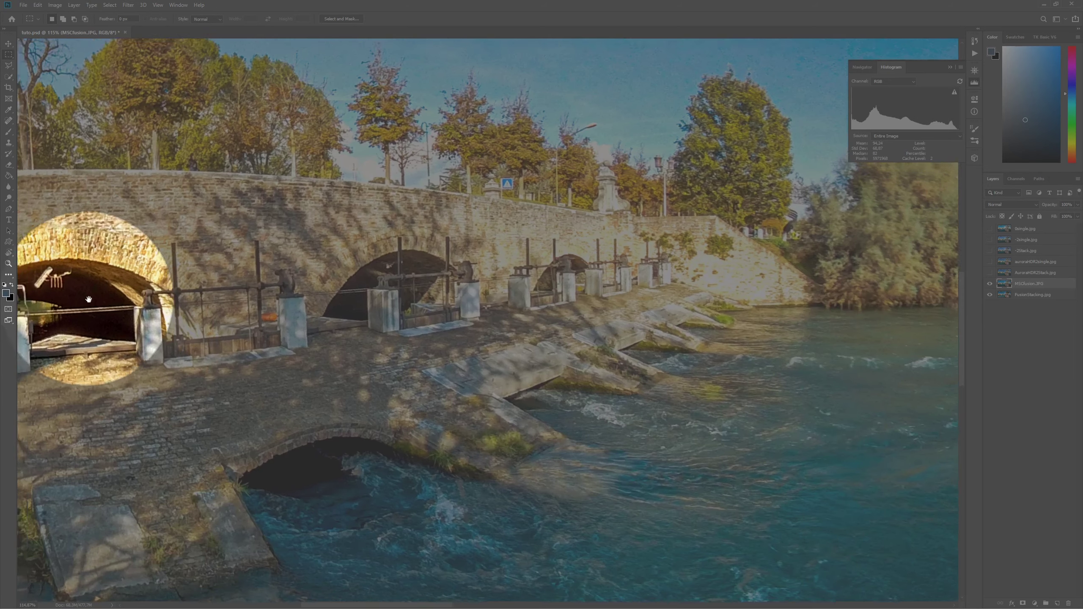
{"action": "left_click_drag", "start_coordinate": [202, 282], "coordinate": [383, 356]}
Step: Inspect the whole bridge and the sky of the MSCfusion.JPG version up close
{"action": "scroll", "coordinate": [382, 356], "scroll_direction": "up", "scroll_amount": 2}
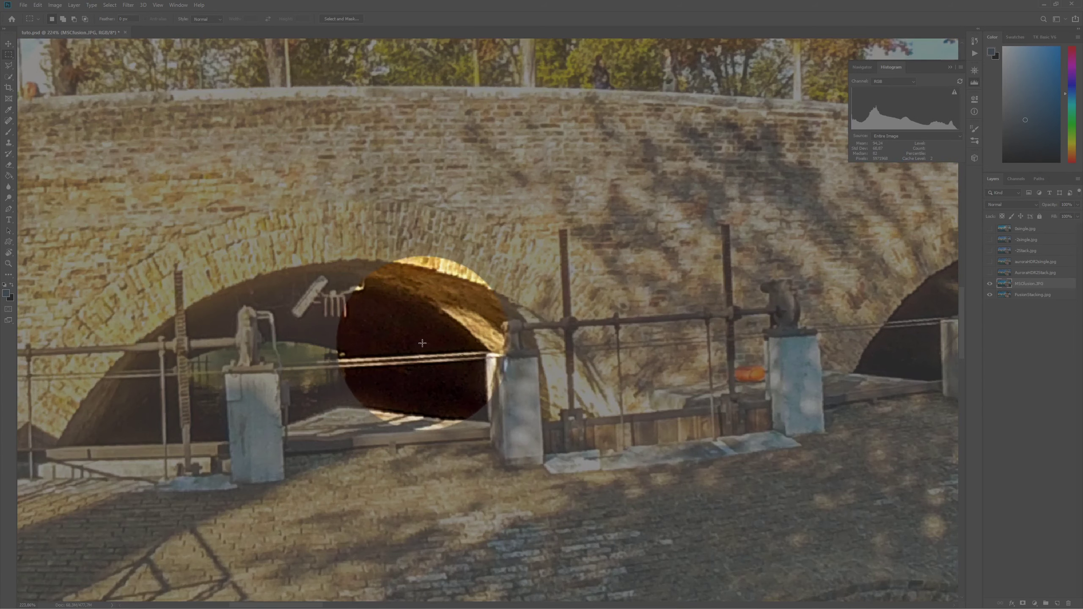
{"action": "scroll", "coordinate": [420, 350], "scroll_direction": "down", "scroll_amount": 4}
{"action": "scroll", "coordinate": [424, 397], "scroll_direction": "up", "scroll_amount": 3}
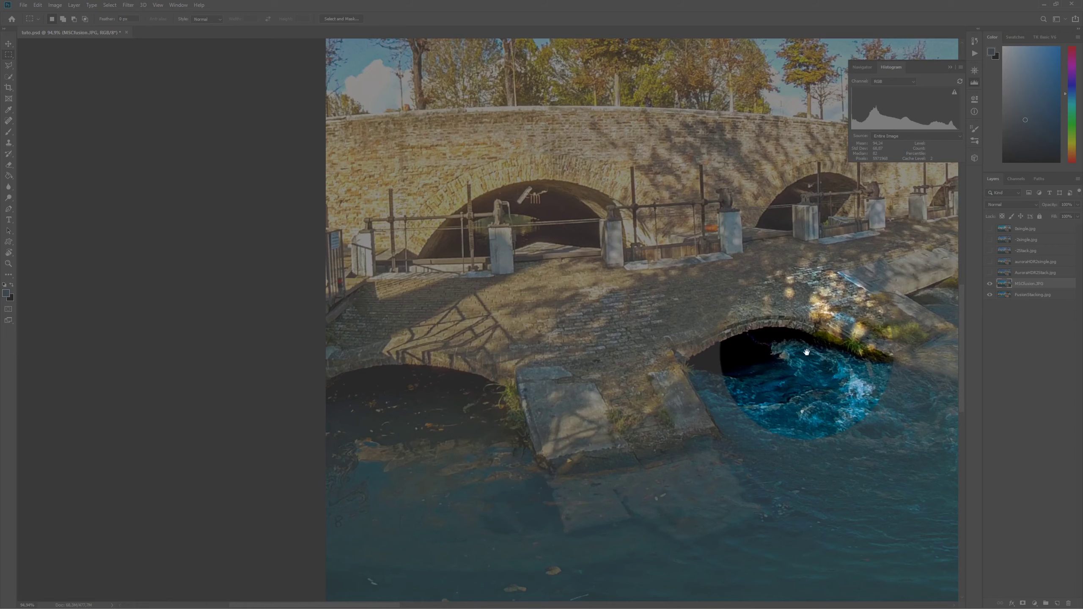
{"action": "left_click_drag", "start_coordinate": [786, 375], "coordinate": [446, 425]}
{"action": "scroll", "coordinate": [447, 425], "scroll_direction": "down", "scroll_amount": 4}
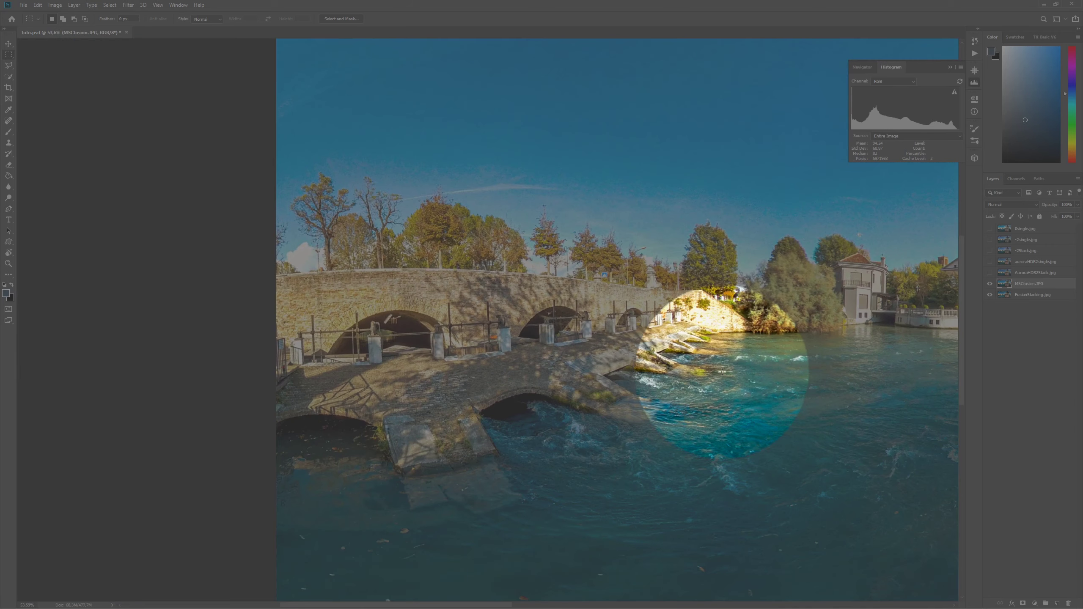
{"action": "scroll", "coordinate": [726, 368], "scroll_direction": "down", "scroll_amount": 2}
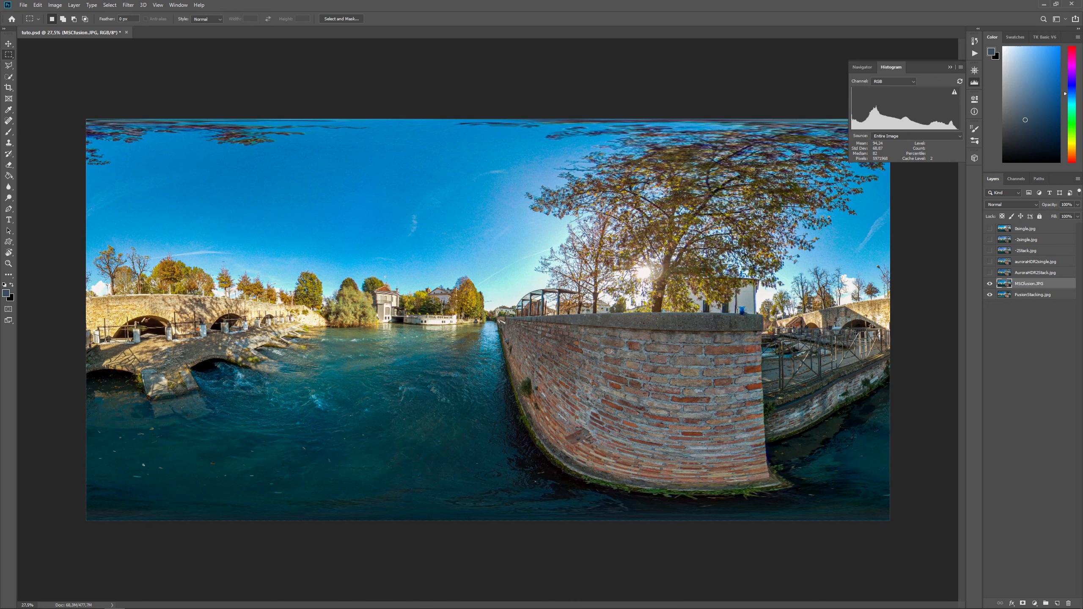
{"action": "scroll", "coordinate": [483, 253], "scroll_direction": "up", "scroll_amount": 6}
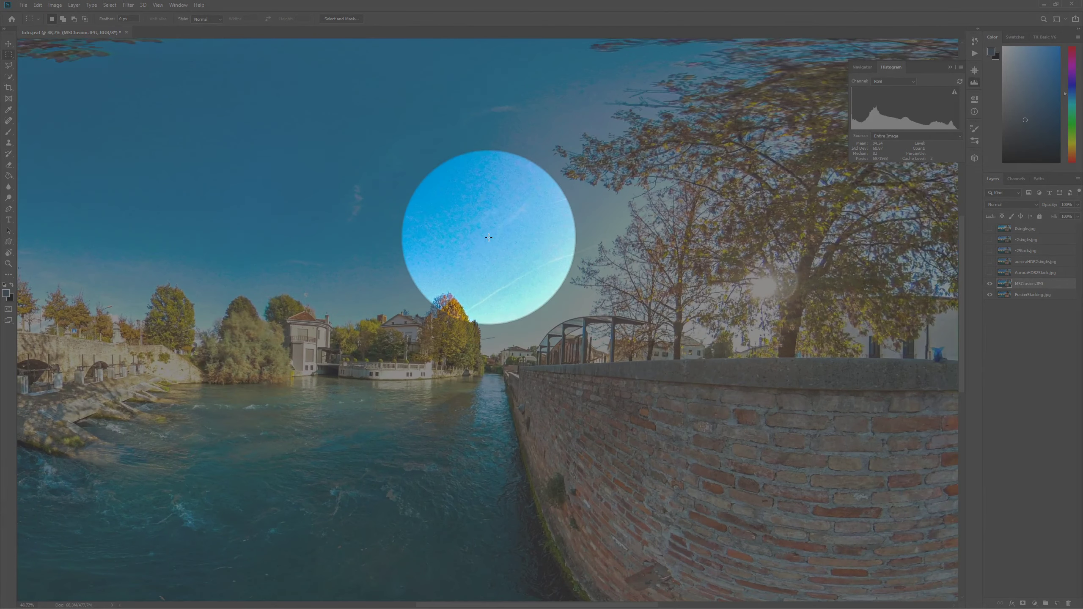
{"action": "scroll", "coordinate": [489, 238], "scroll_direction": "up", "scroll_amount": 2}
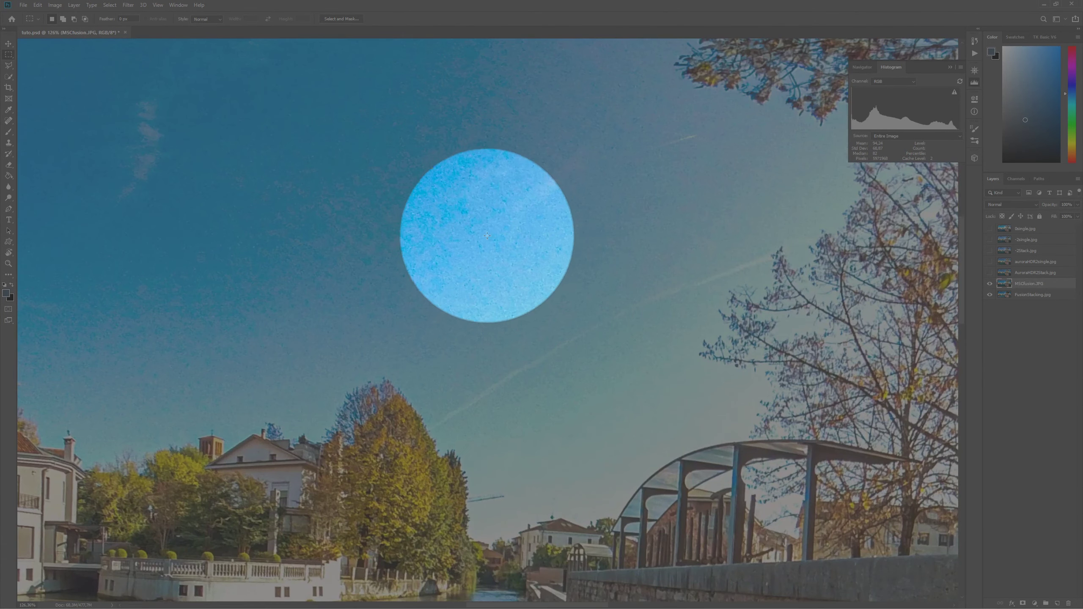
{"action": "scroll", "coordinate": [271, 250], "scroll_direction": "down", "scroll_amount": 3}
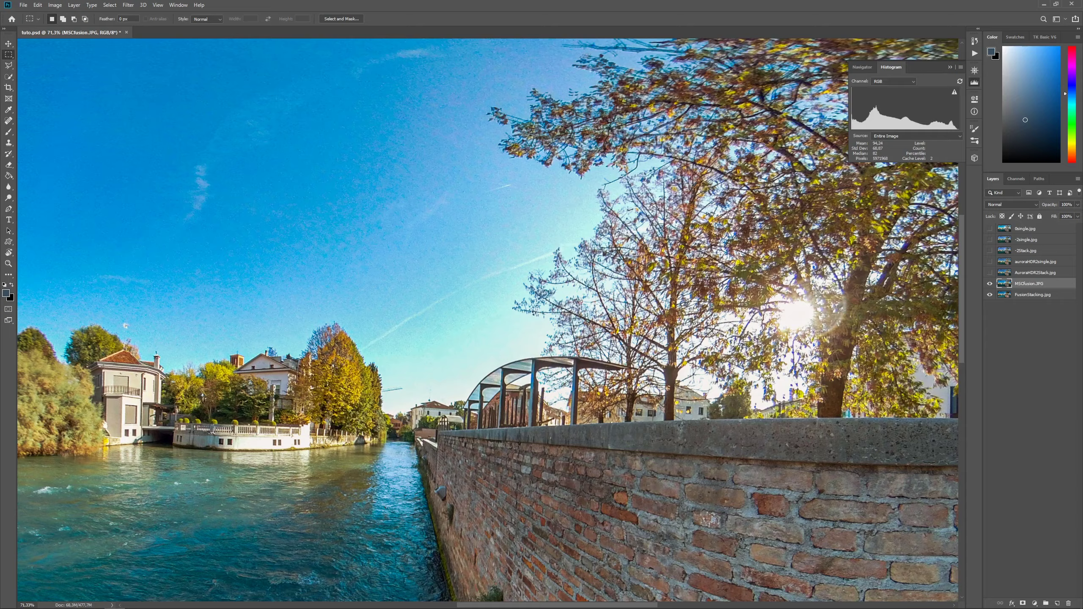
{"action": "left_click_drag", "start_coordinate": [814, 291], "coordinate": [528, 400]}
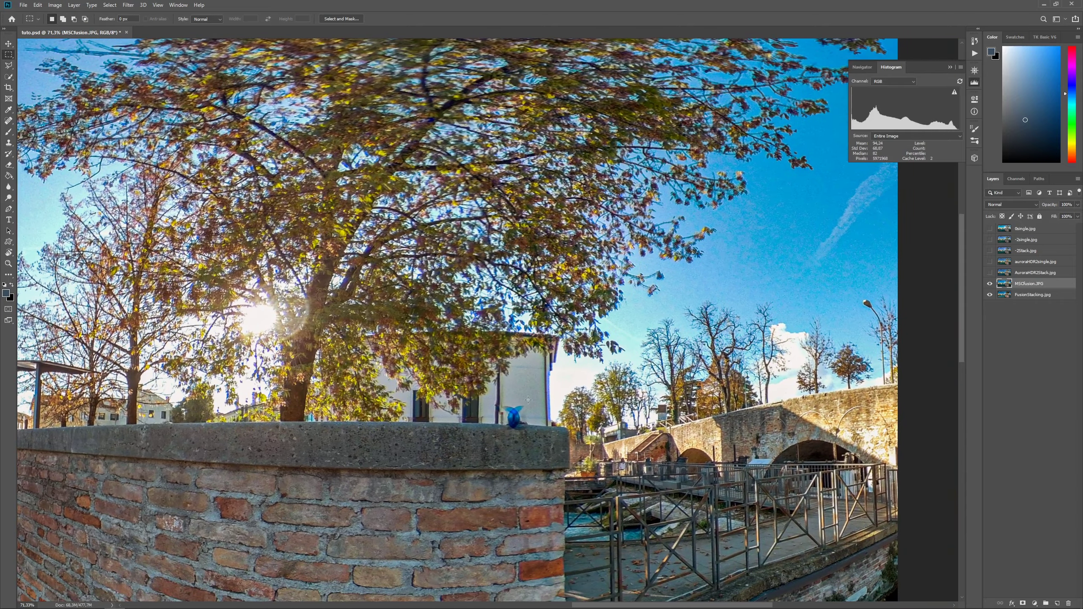
{"action": "scroll", "coordinate": [567, 385], "scroll_direction": "up", "scroll_amount": 3}
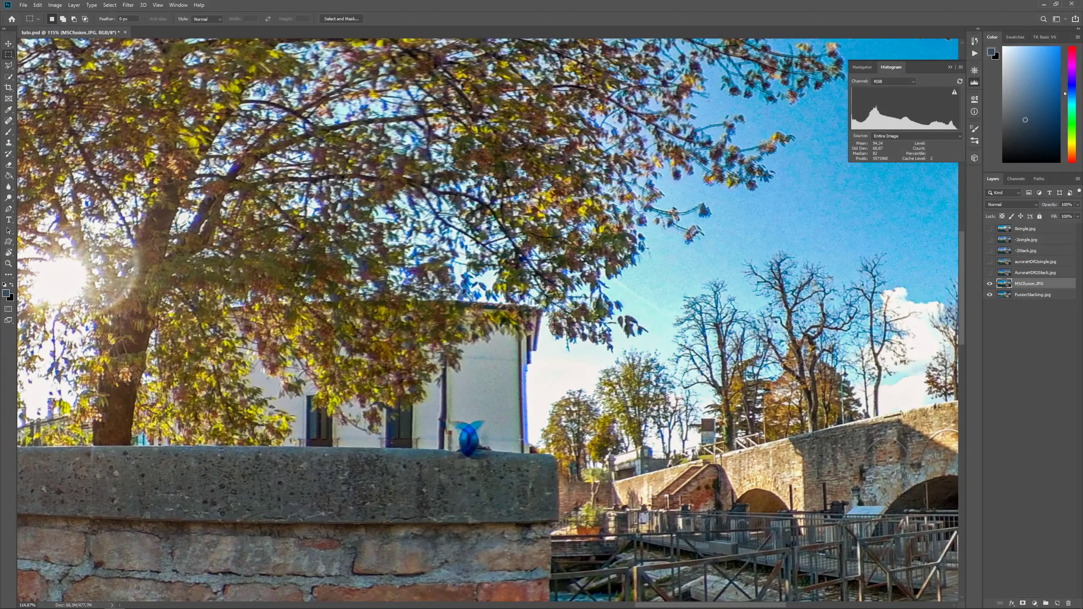
{"action": "scroll", "coordinate": [137, 343], "scroll_direction": "down", "scroll_amount": 3}
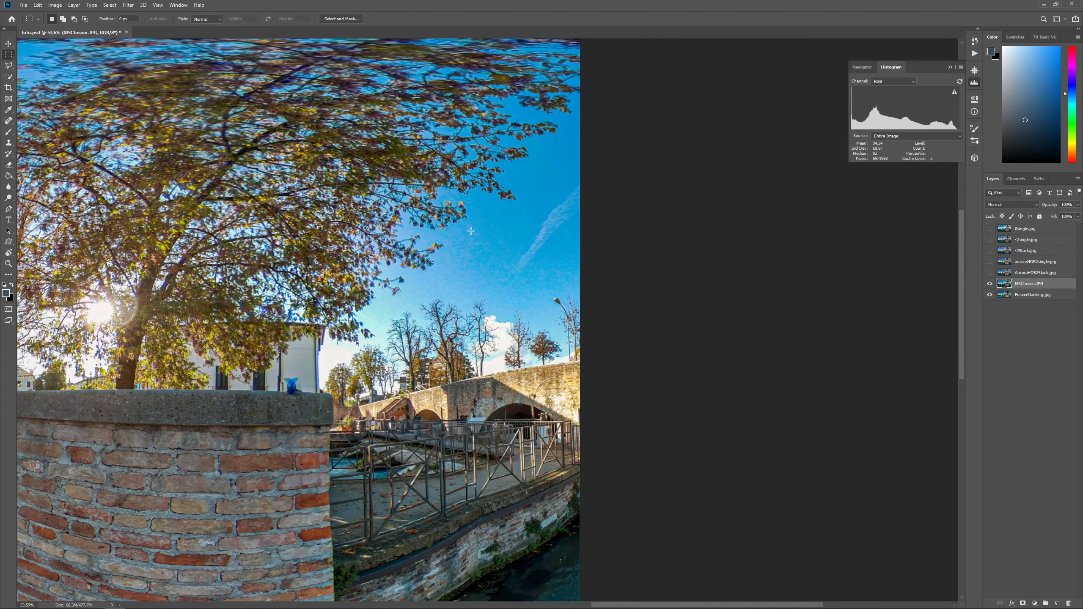
{"action": "scroll", "coordinate": [471, 231], "scroll_direction": "up", "scroll_amount": 4}
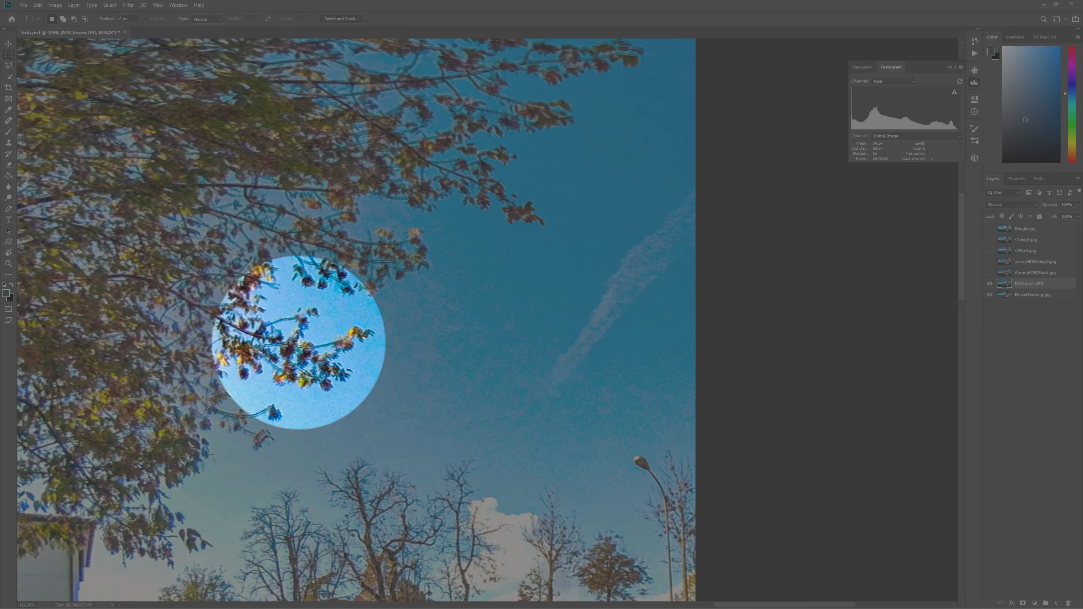
{"action": "scroll", "coordinate": [299, 343], "scroll_direction": "down", "scroll_amount": 5}
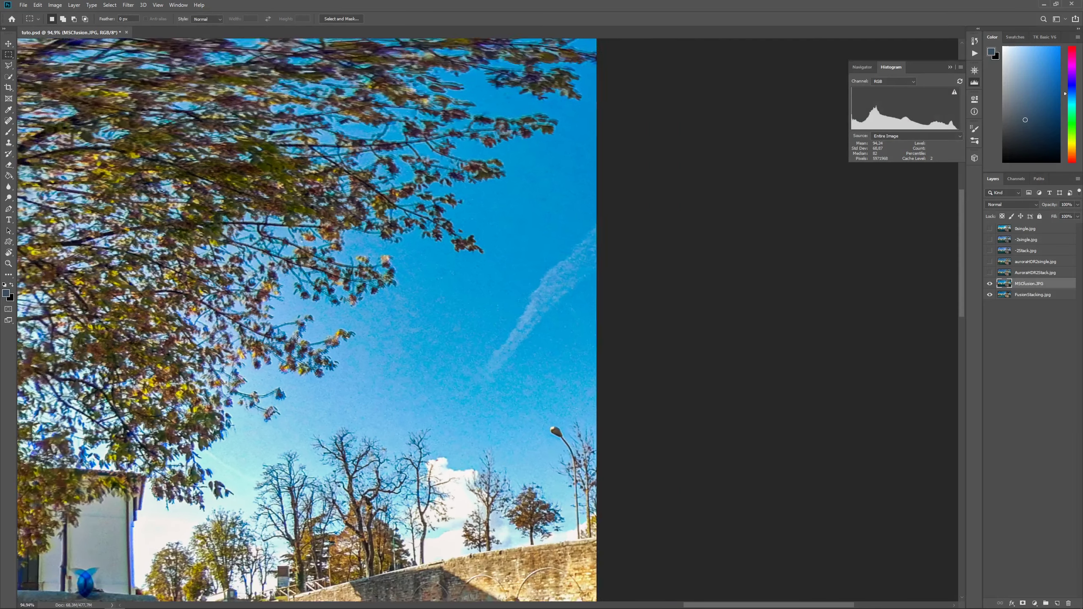
{"action": "scroll", "coordinate": [299, 339], "scroll_direction": "down", "scroll_amount": 4}
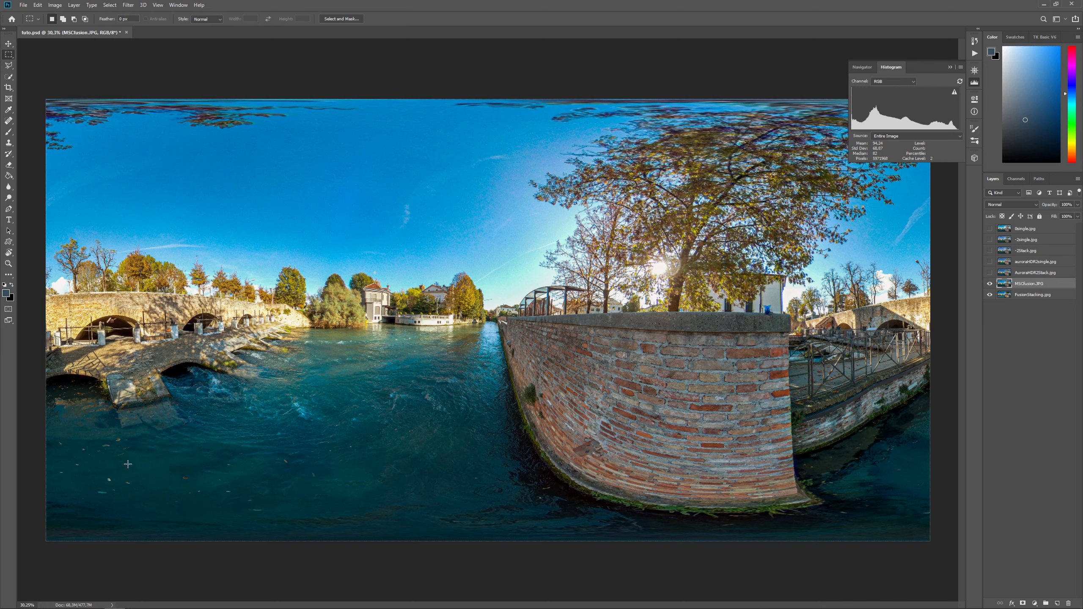
{"action": "scroll", "coordinate": [130, 466], "scroll_direction": "up", "scroll_amount": 6}
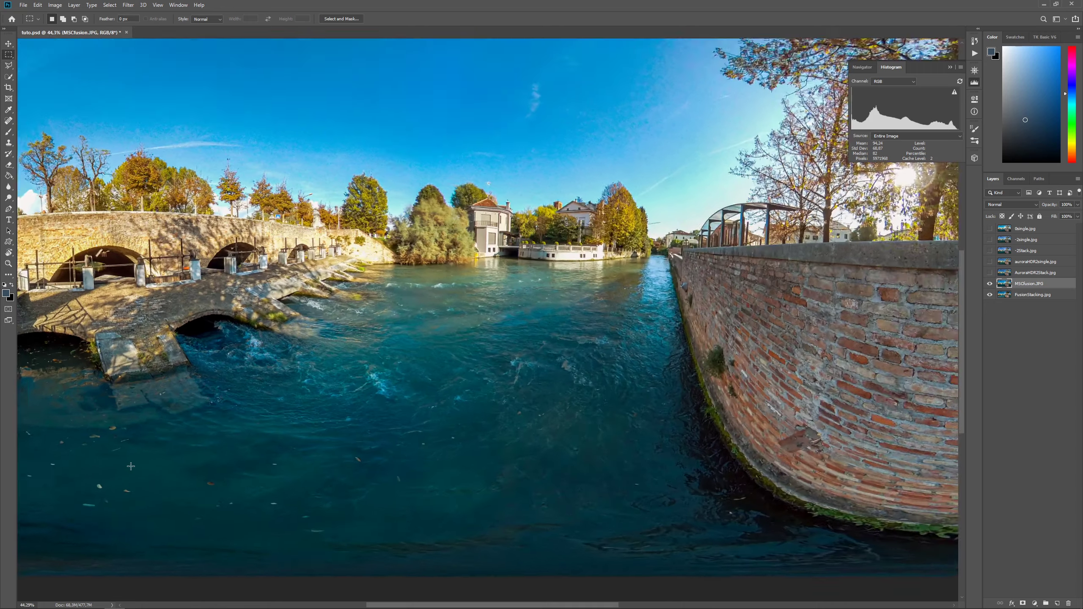
{"action": "scroll", "coordinate": [148, 480], "scroll_direction": "up", "scroll_amount": 4}
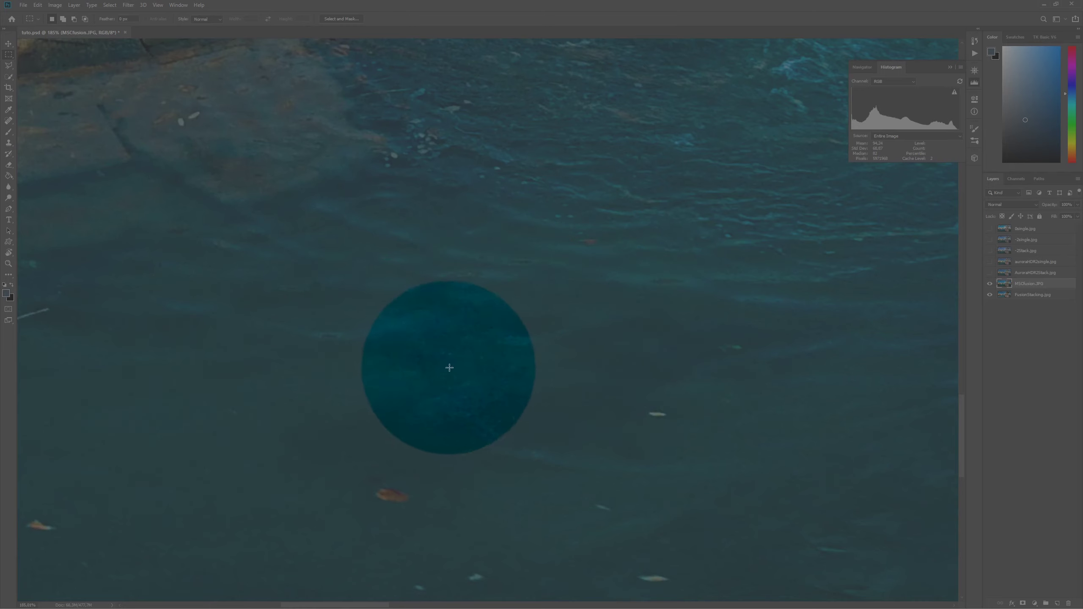
{"action": "scroll", "coordinate": [642, 306], "scroll_direction": "down", "scroll_amount": 3}
{"action": "scroll", "coordinate": [641, 306], "scroll_direction": "down", "scroll_amount": 3}
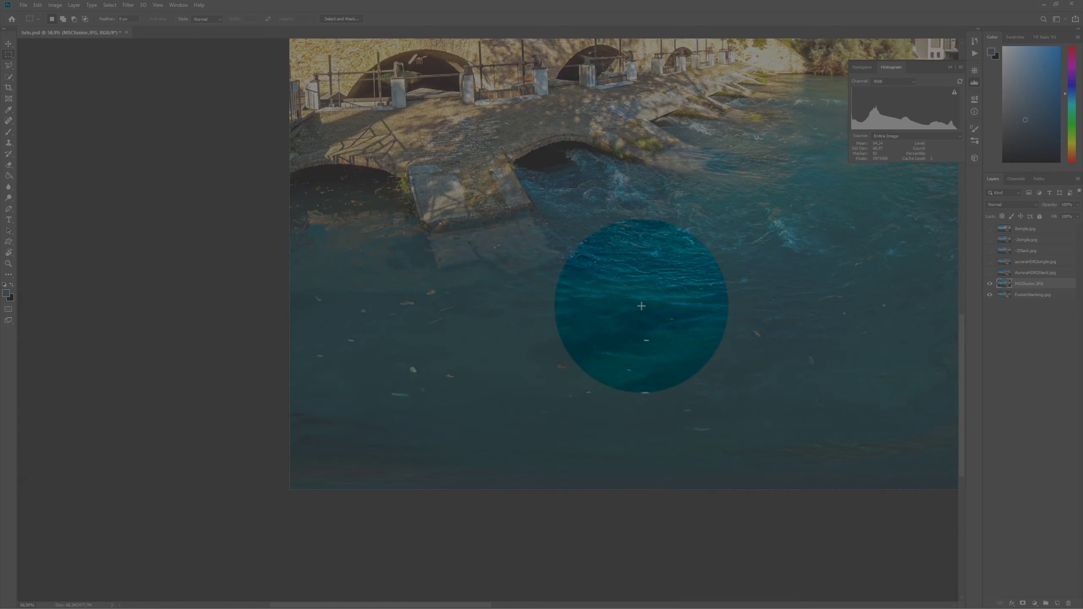
{"action": "scroll", "coordinate": [524, 348], "scroll_direction": "down", "scroll_amount": 4}
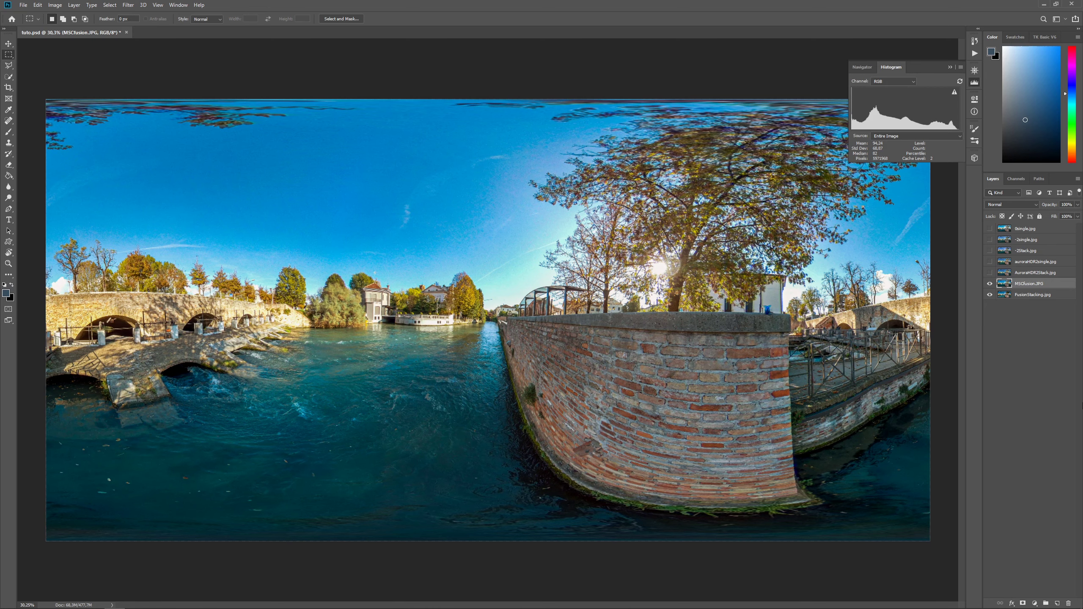
Step: Make FusionStacking.jpg active and toggle MSCfusion.JPG repeatedly to compare, ending with it hidden
{"action": "left_click", "coordinate": [990, 283]}
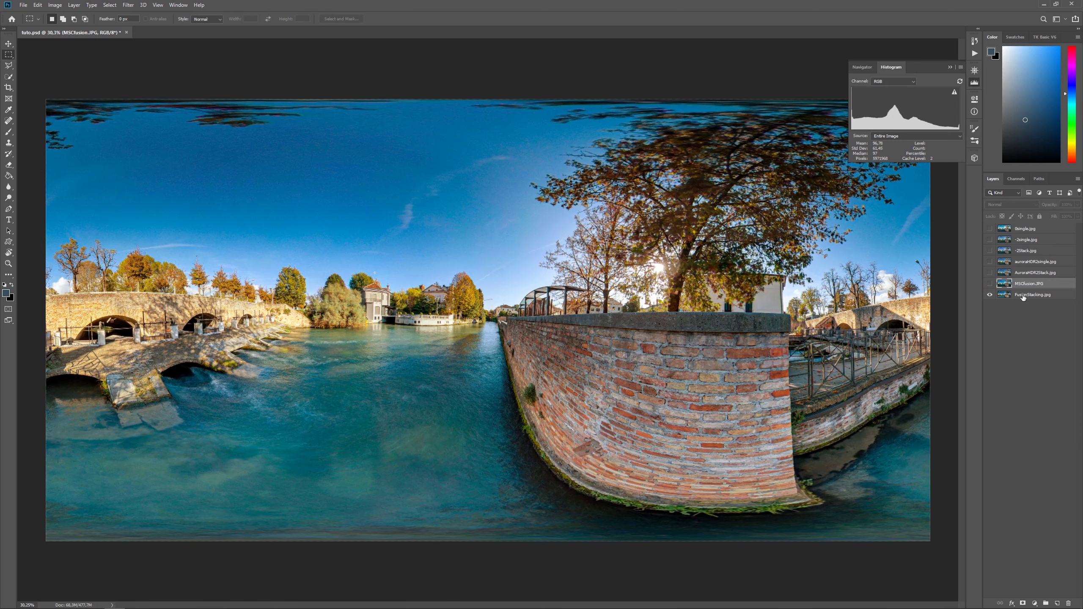
{"action": "left_click", "coordinate": [1023, 297]}
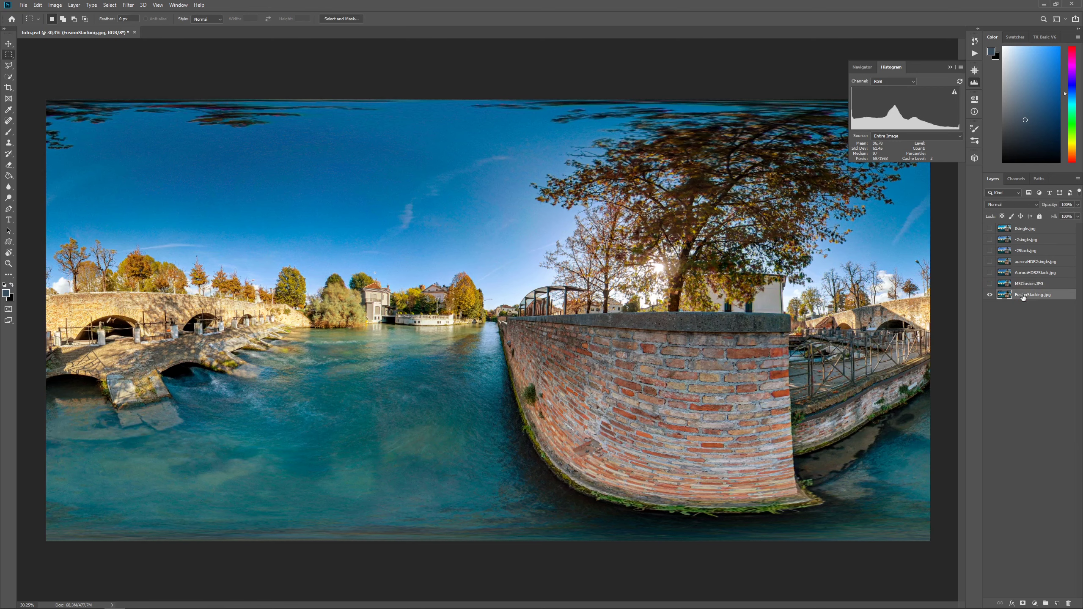
{"action": "left_click", "coordinate": [990, 284]}
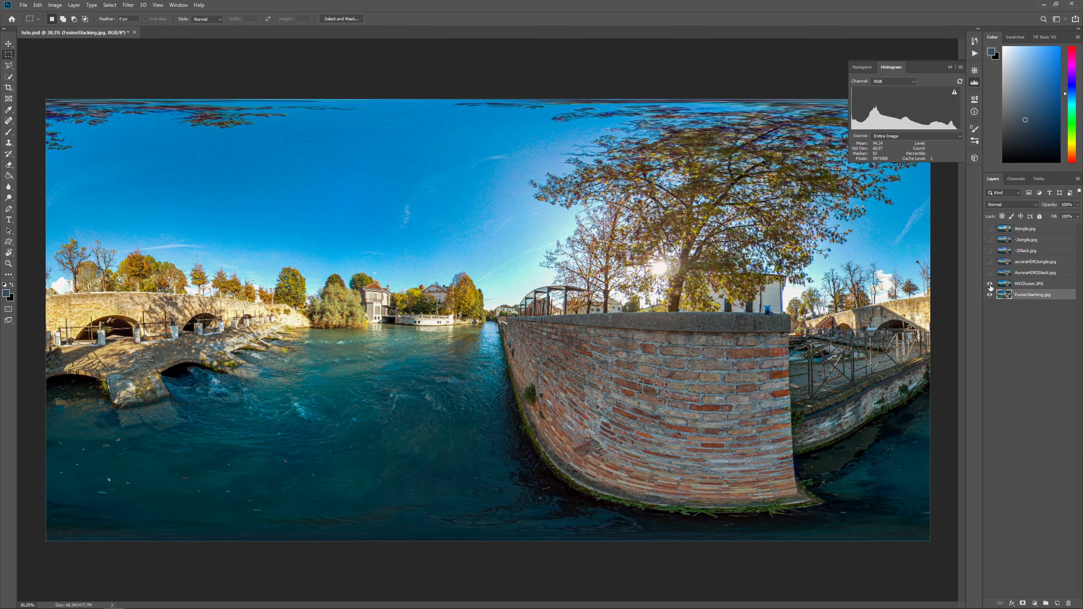
{"action": "left_click", "coordinate": [990, 284]}
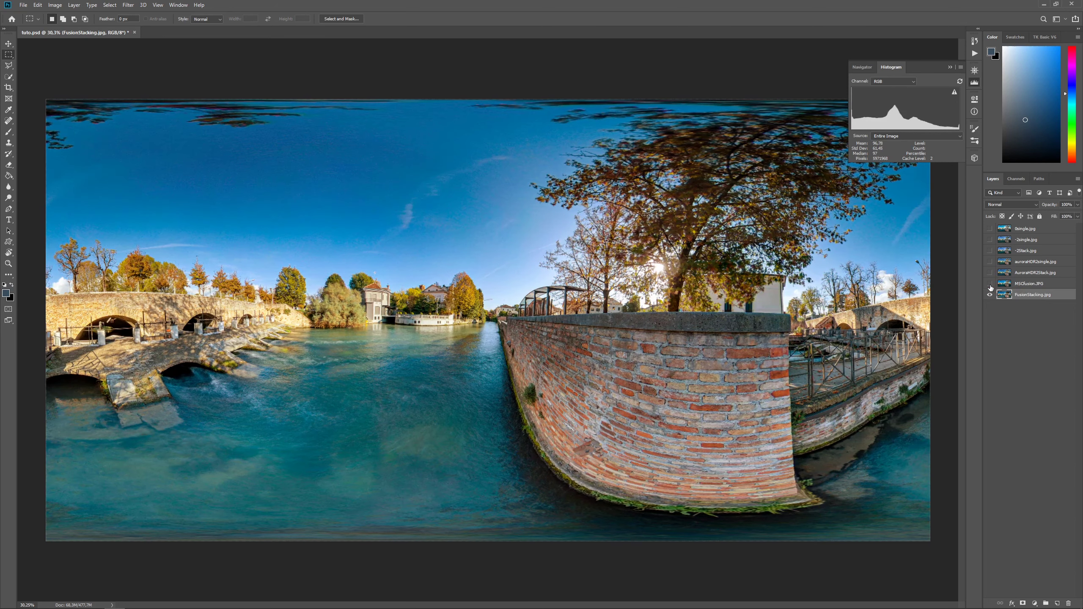
{"action": "left_click", "coordinate": [990, 284]}
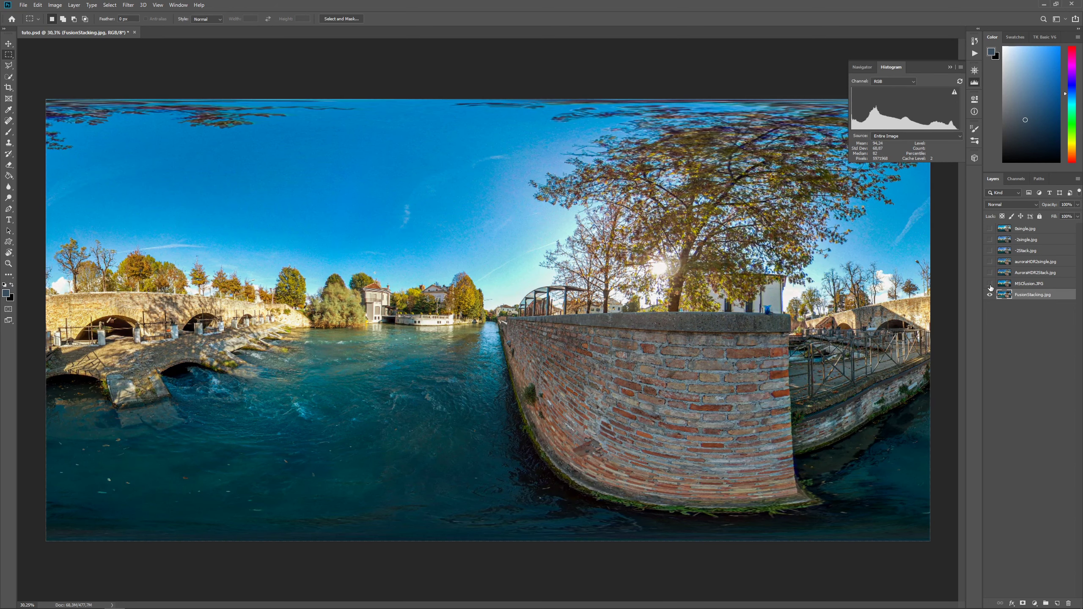
{"action": "left_click", "coordinate": [989, 285]}
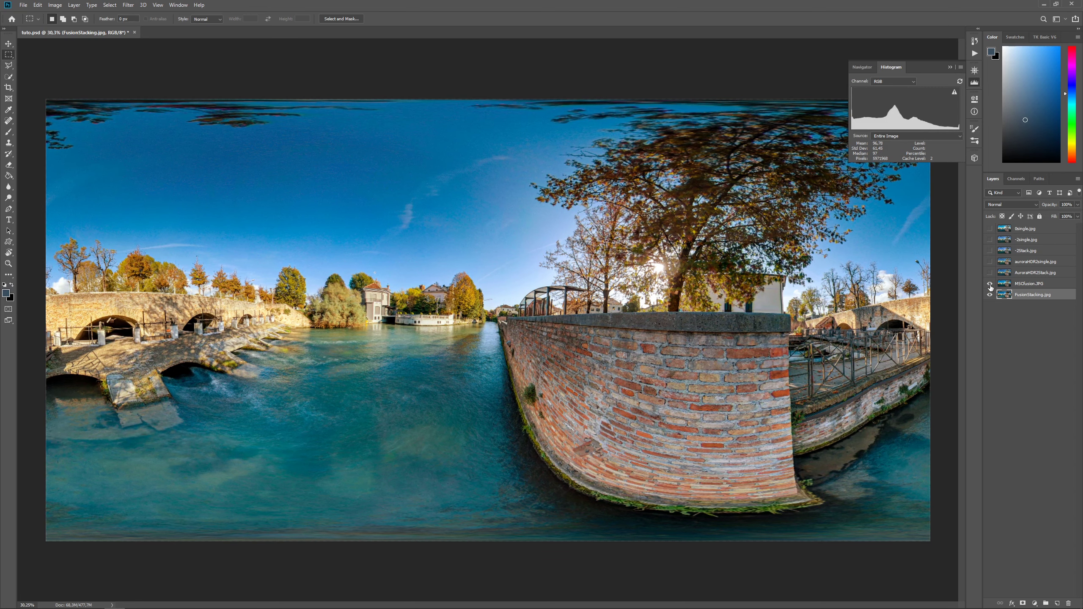
{"action": "left_click", "coordinate": [990, 284]}
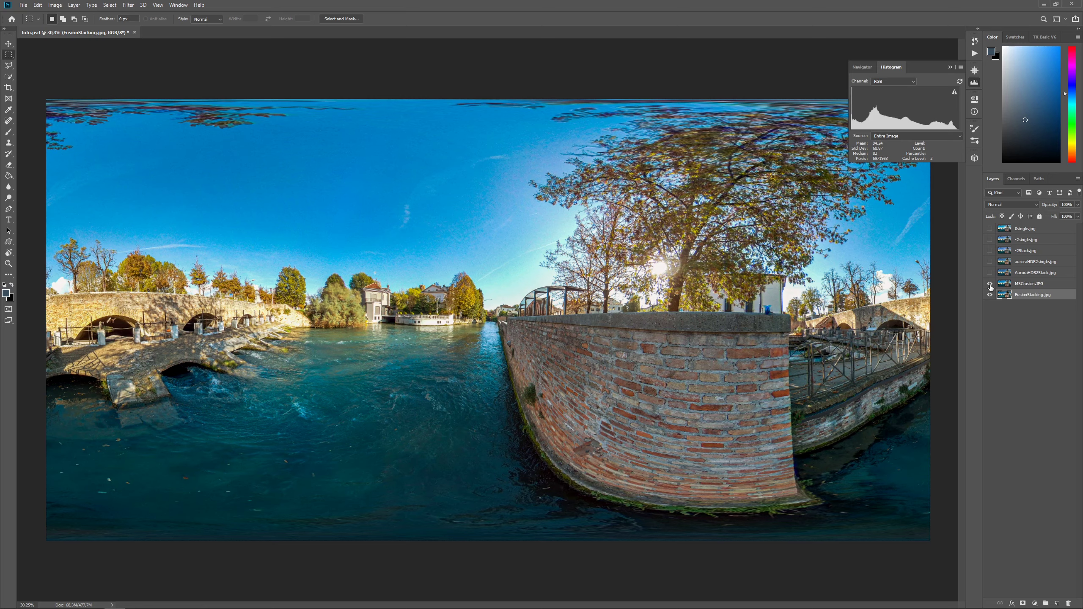
{"action": "left_click", "coordinate": [990, 285]}
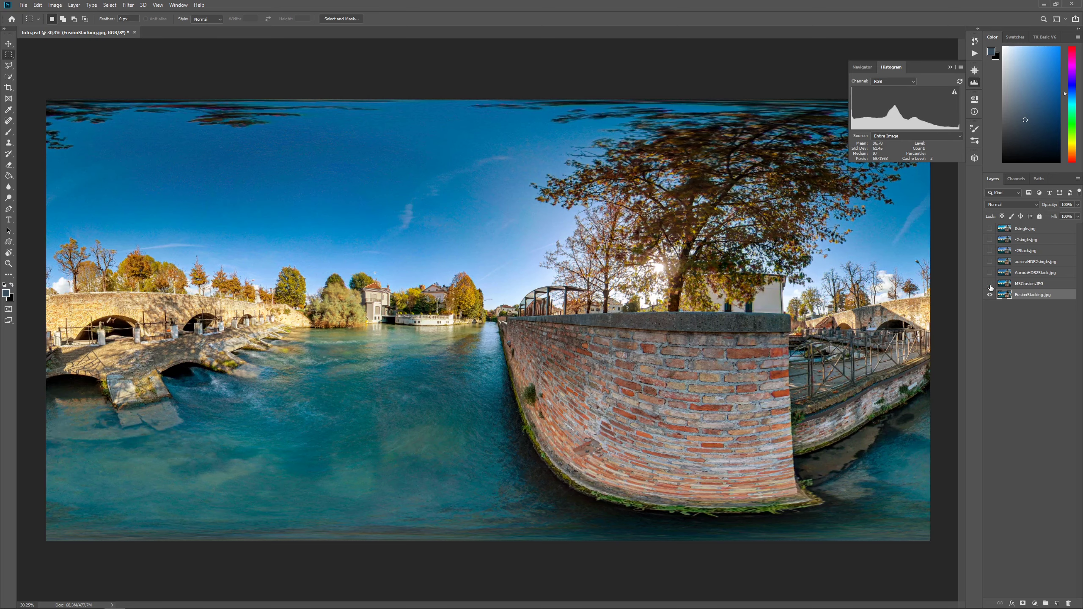
{"action": "scroll", "coordinate": [505, 226], "scroll_direction": "up", "scroll_amount": 5}
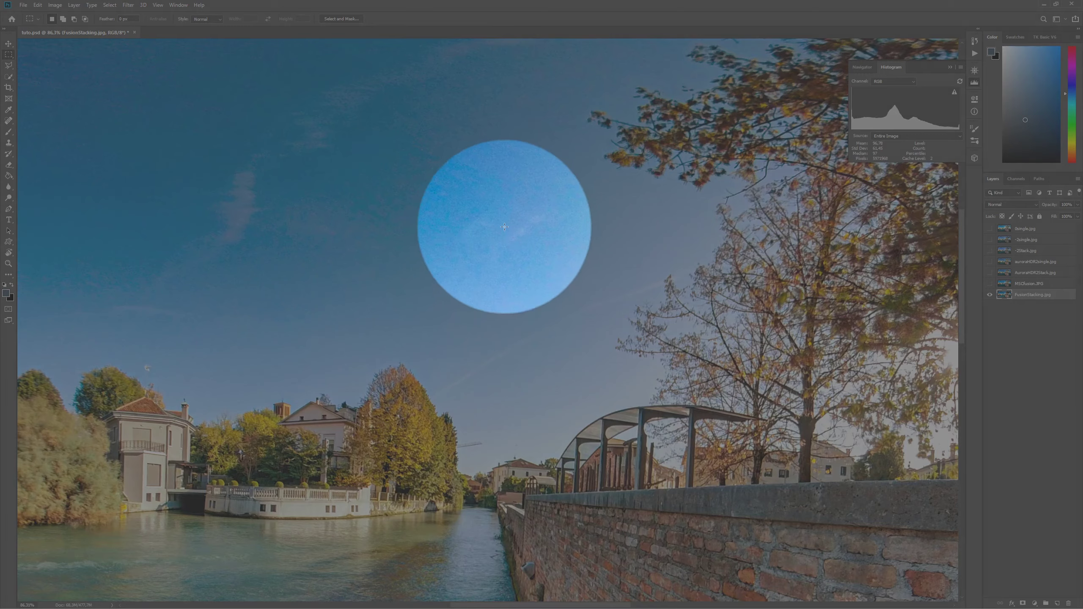
{"action": "scroll", "coordinate": [505, 227], "scroll_direction": "up", "scroll_amount": 3}
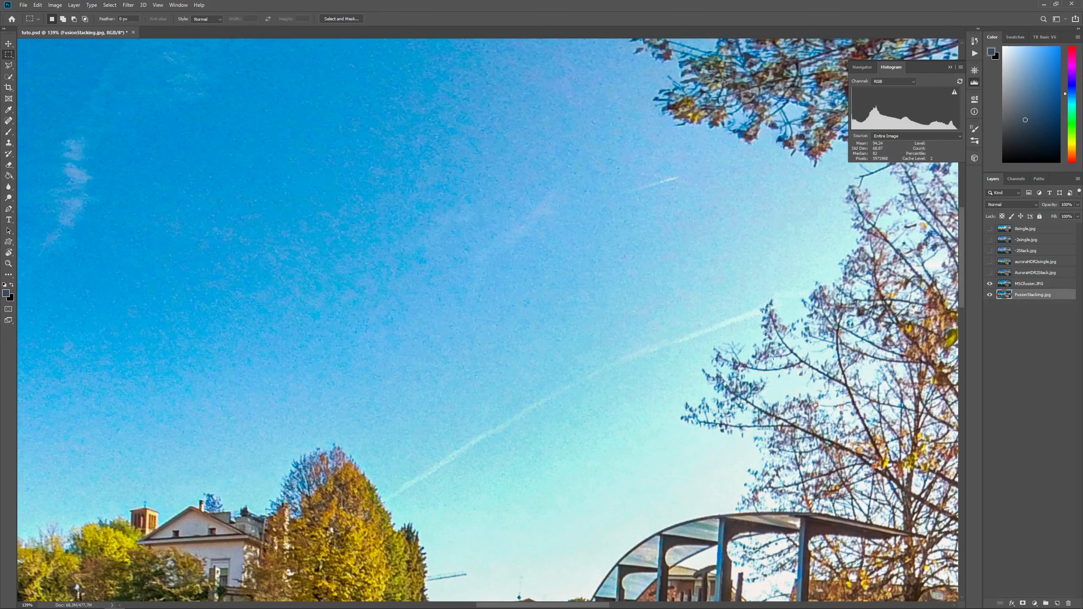
{"action": "left_click", "coordinate": [991, 285]}
{"action": "left_click", "coordinate": [991, 285]}
{"action": "left_click", "coordinate": [991, 284]}
{"action": "scroll", "coordinate": [598, 385], "scroll_direction": "down", "scroll_amount": 5}
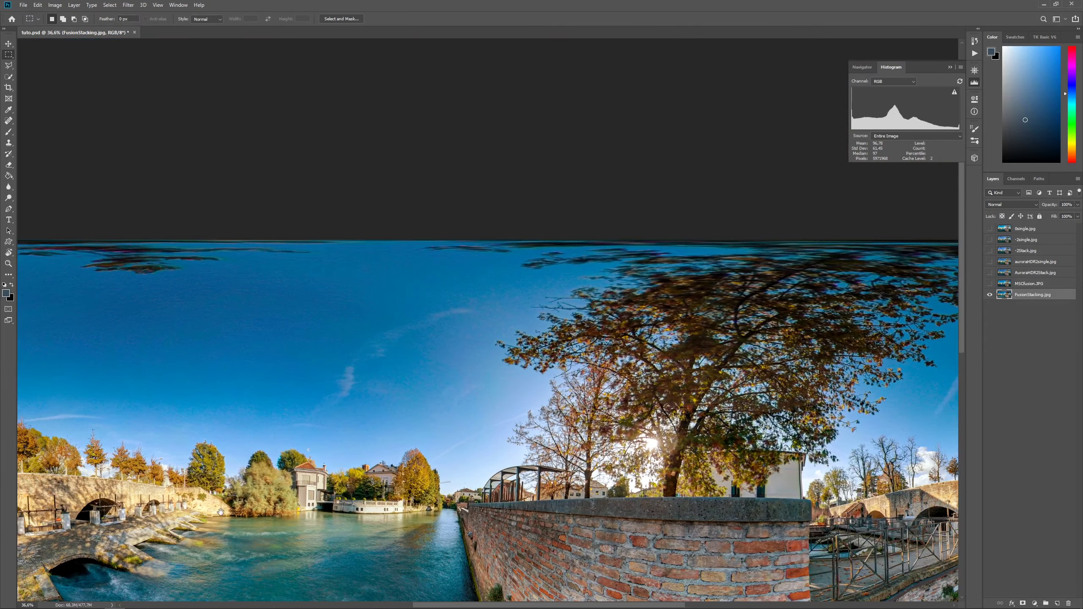
{"action": "left_click_drag", "start_coordinate": [342, 487], "coordinate": [509, 287]}
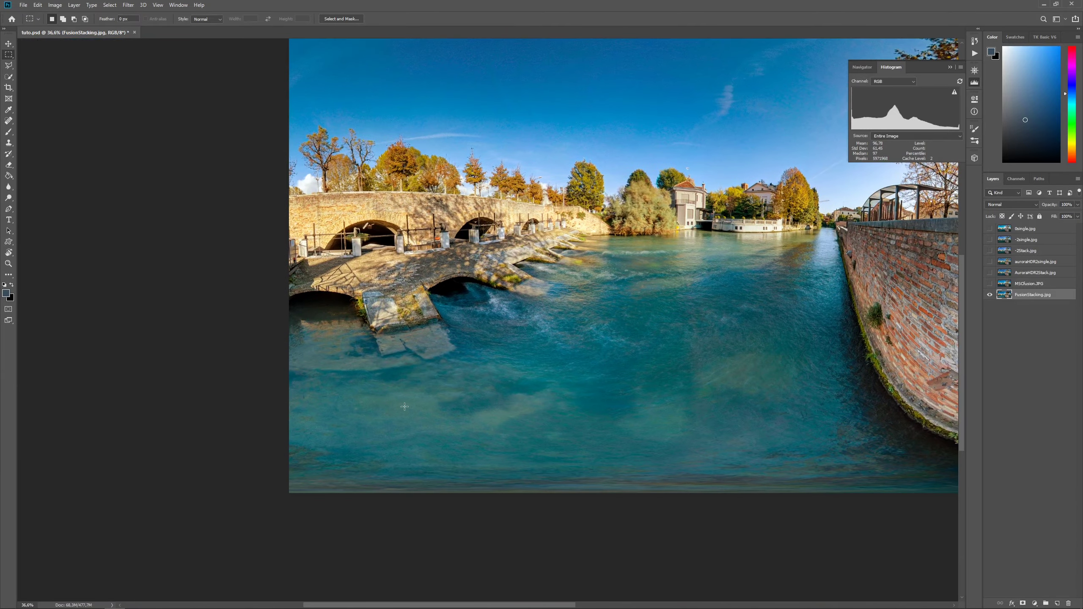
{"action": "scroll", "coordinate": [405, 402], "scroll_direction": "up", "scroll_amount": 5}
{"action": "scroll", "coordinate": [405, 402], "scroll_direction": "up", "scroll_amount": 2}
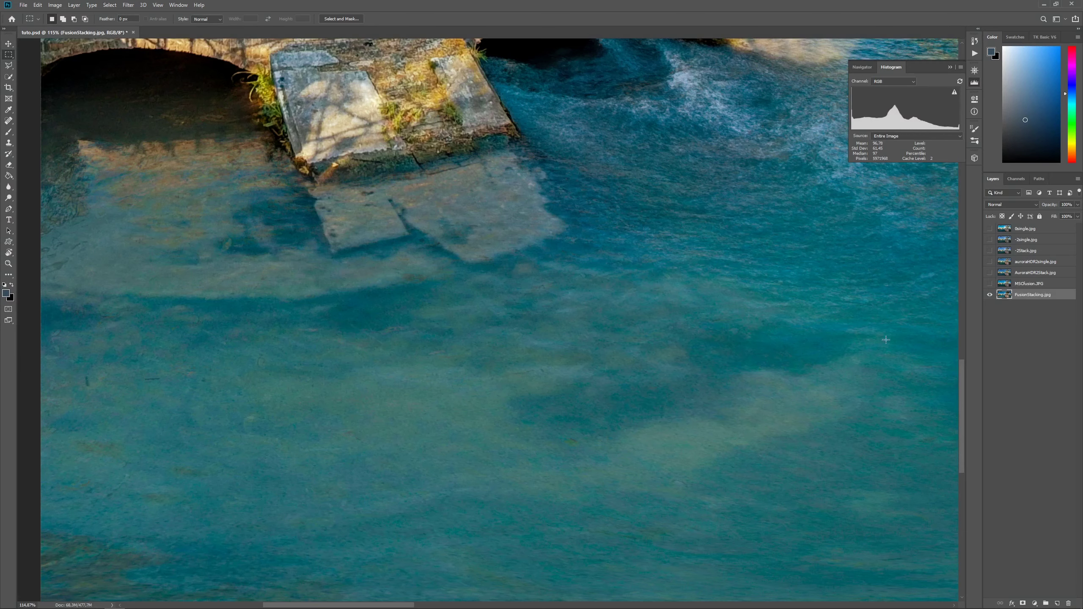
{"action": "left_click", "coordinate": [989, 287]}
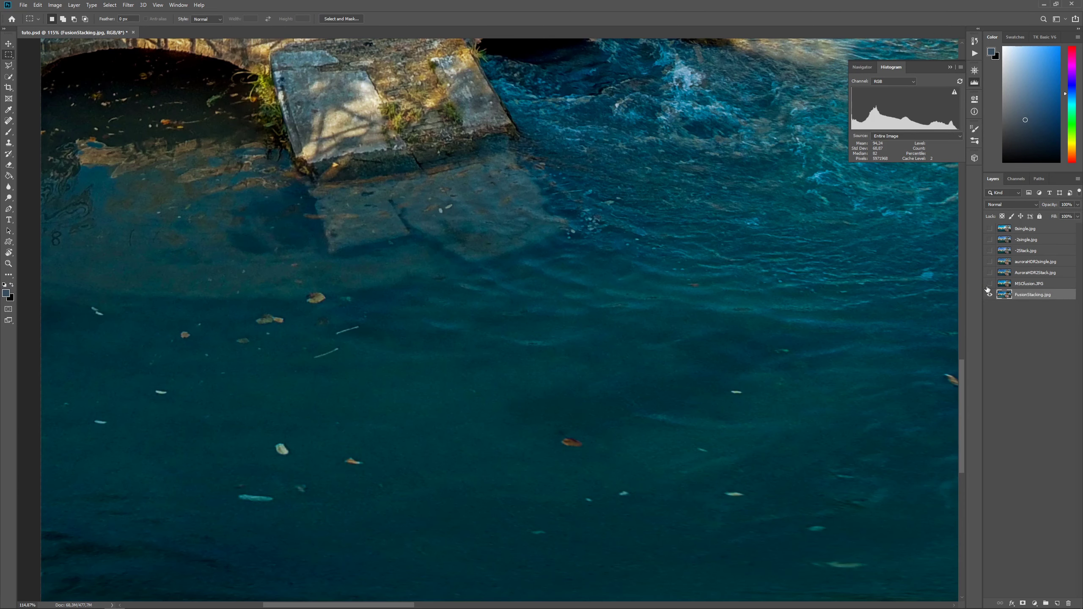
{"action": "left_click", "coordinate": [989, 287]}
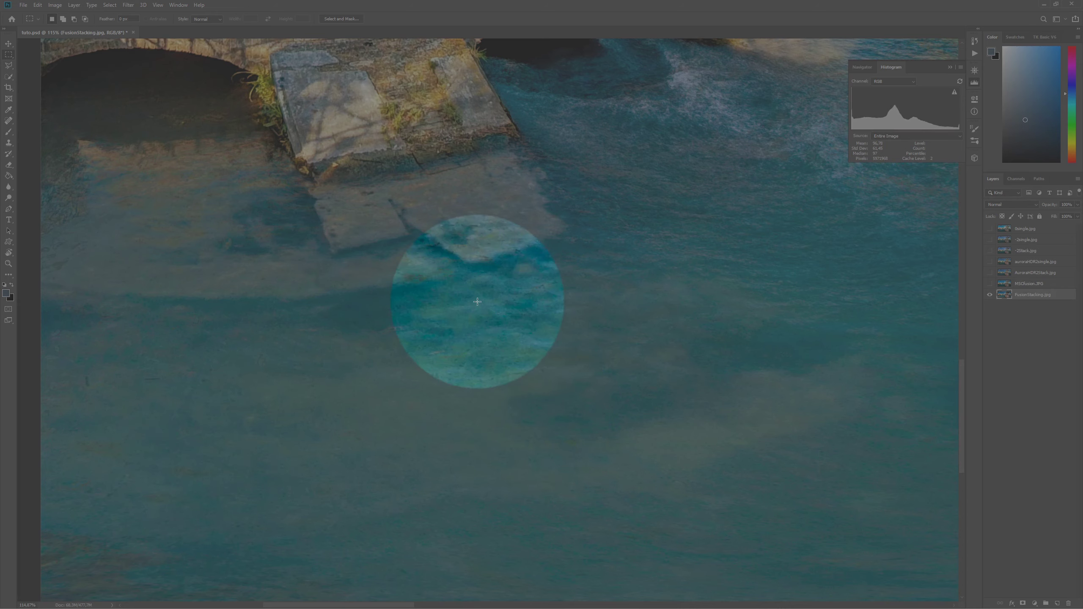
{"action": "scroll", "coordinate": [636, 204], "scroll_direction": "down", "scroll_amount": 5}
{"action": "scroll", "coordinate": [637, 204], "scroll_direction": "down", "scroll_amount": 3}
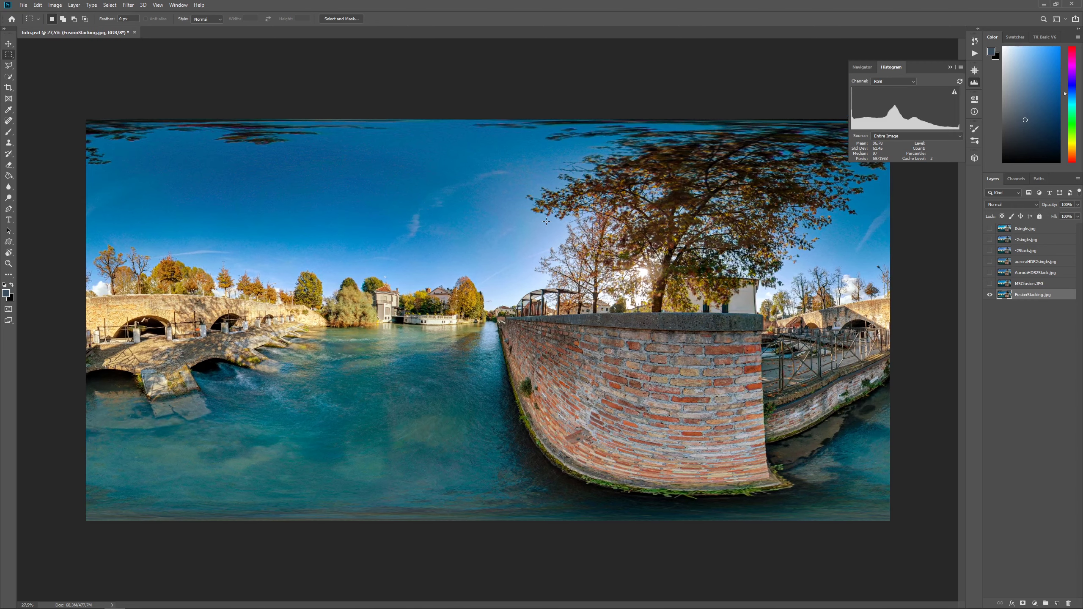
{"action": "scroll", "coordinate": [547, 310], "scroll_direction": "up", "scroll_amount": 1}
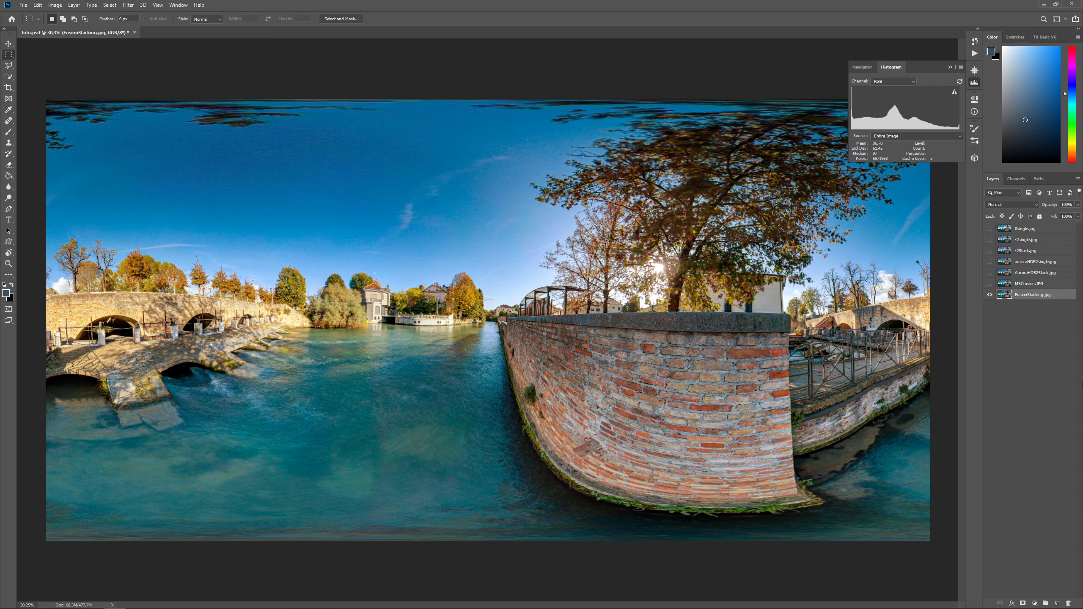
Step: Preview the AuroraHDR2Stack.jpg layer, then make MSCfusion.JPG visible over FusionStacking.jpg
{"action": "left_click", "coordinate": [990, 272]}
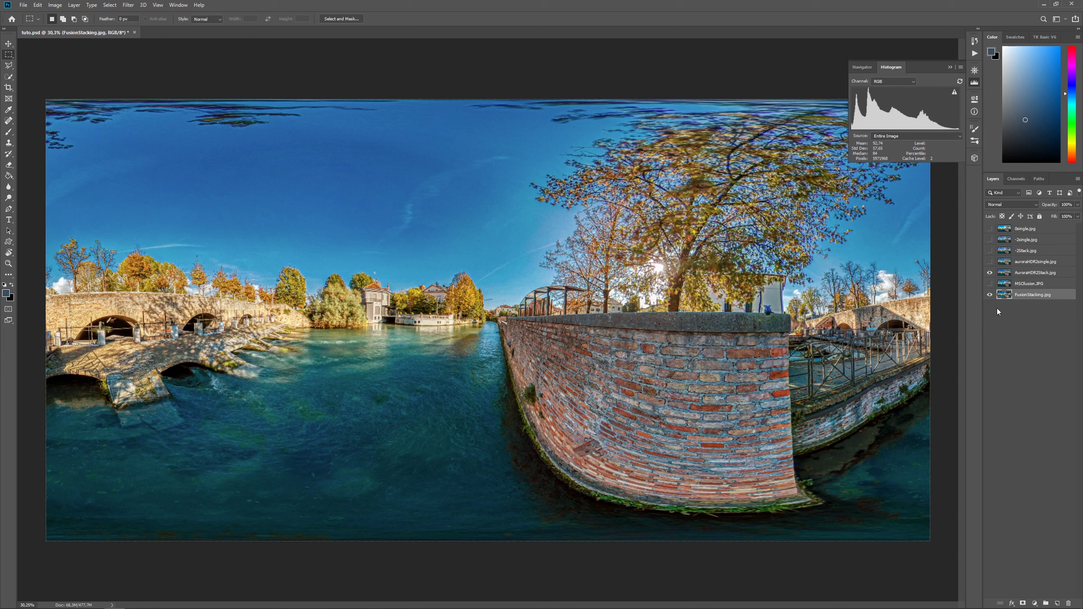
{"action": "left_click", "coordinate": [991, 284]}
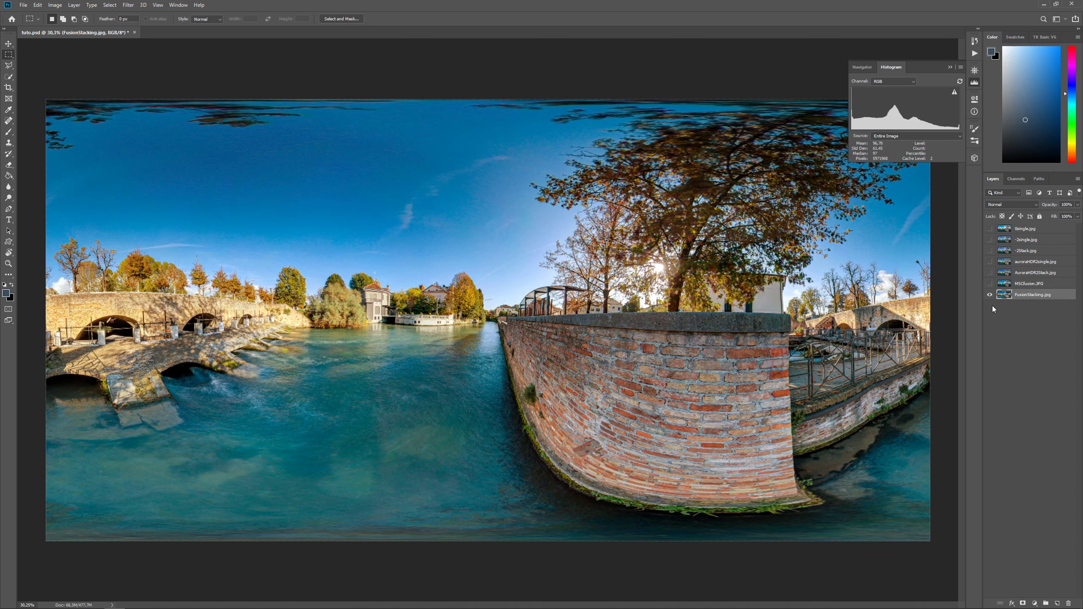